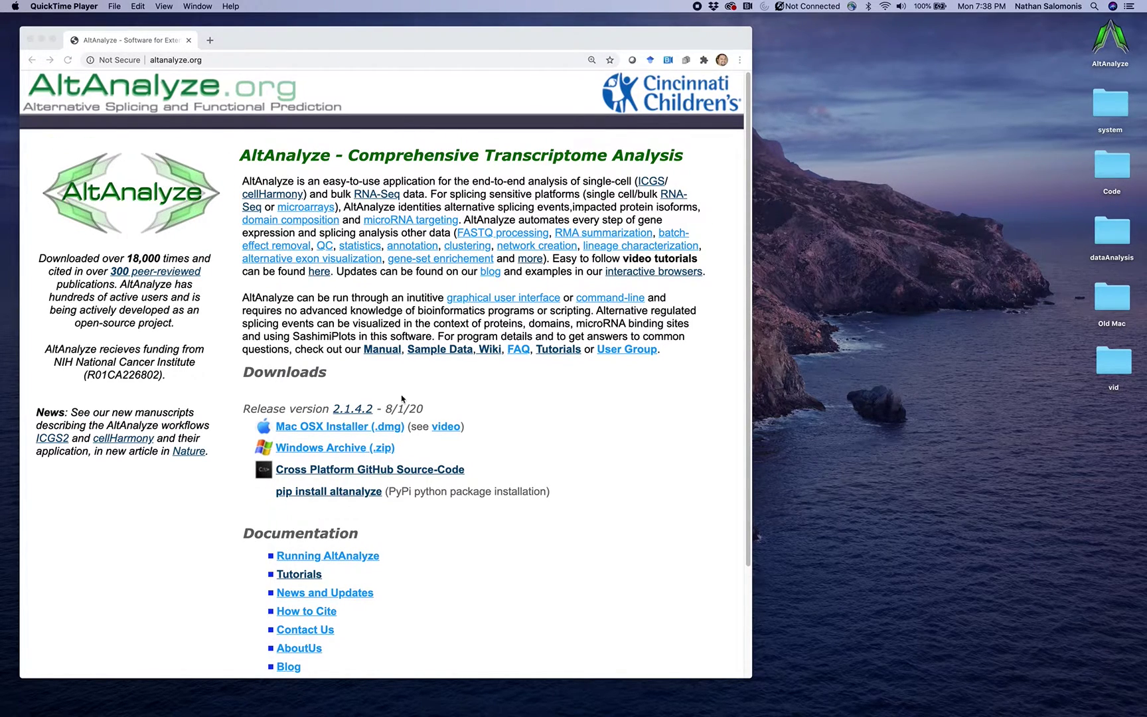
# Launch AltAnalyze from its folder and continue past the Mac OS X notice to database downloads
pyautogui.doubleClick(1105, 45)
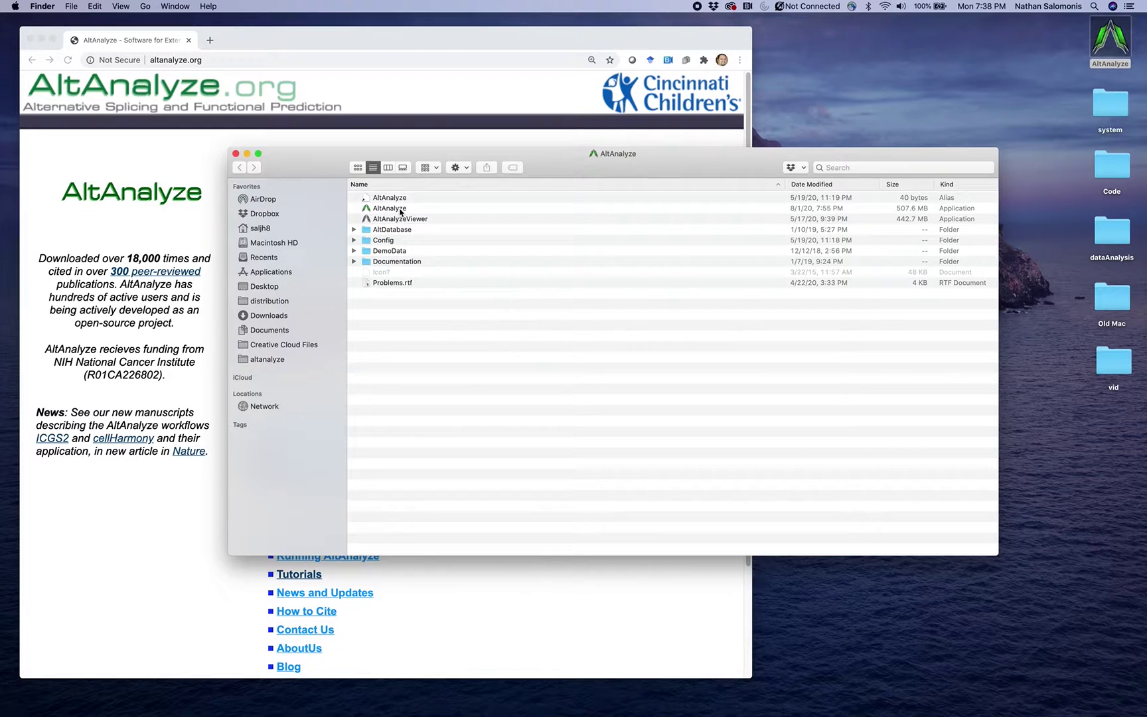
pyautogui.doubleClick(400, 210)
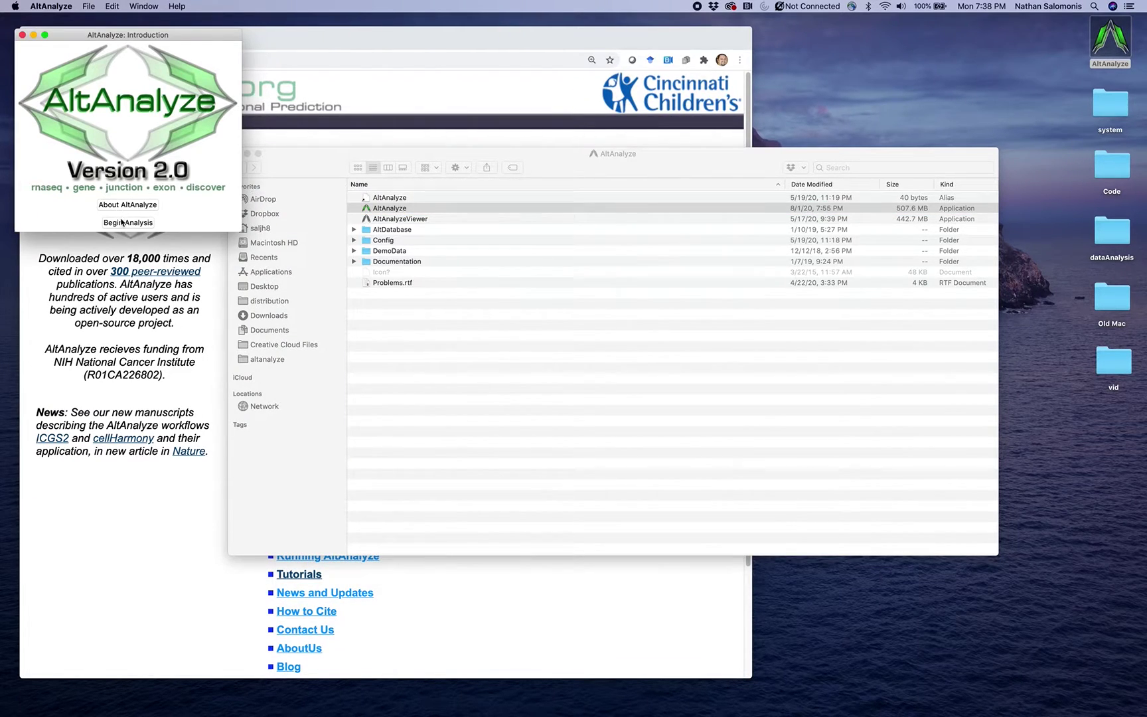
pyautogui.click(304, 330)
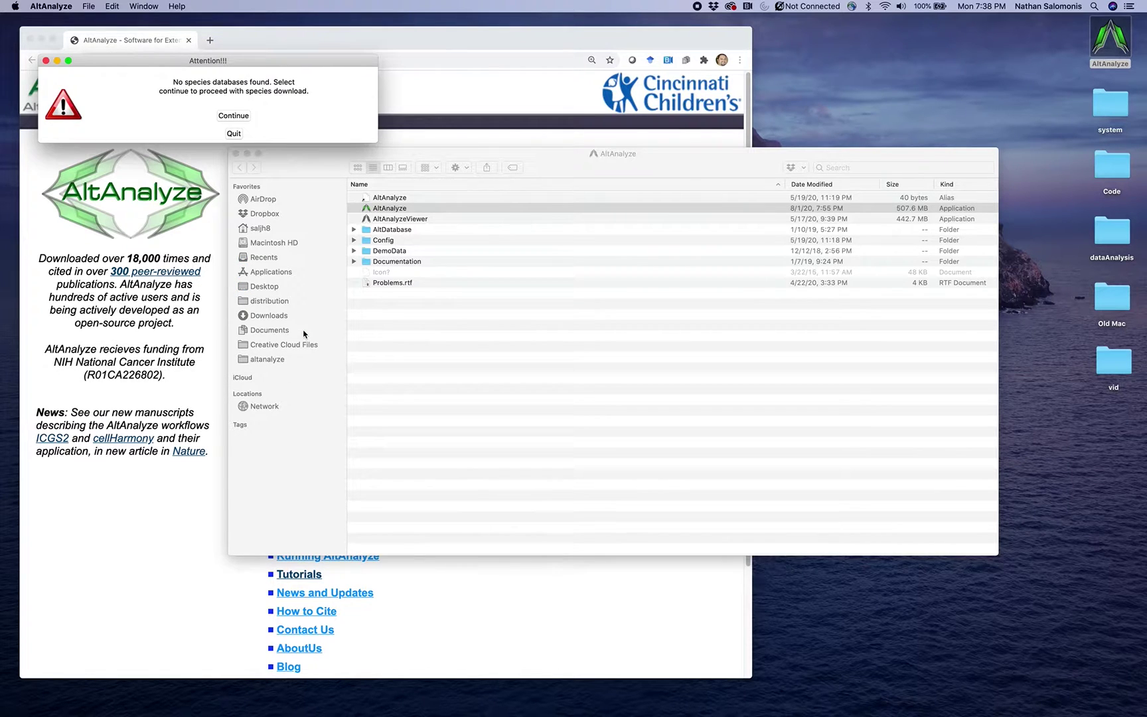
pyautogui.click(233, 115)
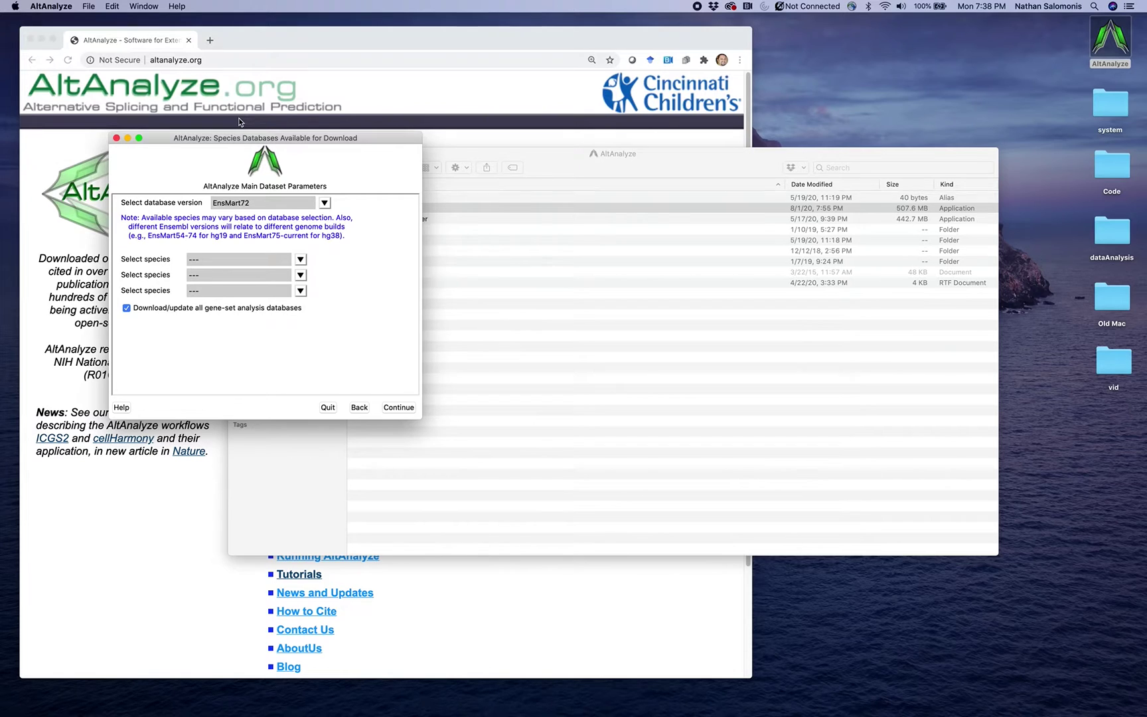
# Pick Bos taurus and Pongo abelii as species in the database download dialog
pyautogui.click(301, 259)
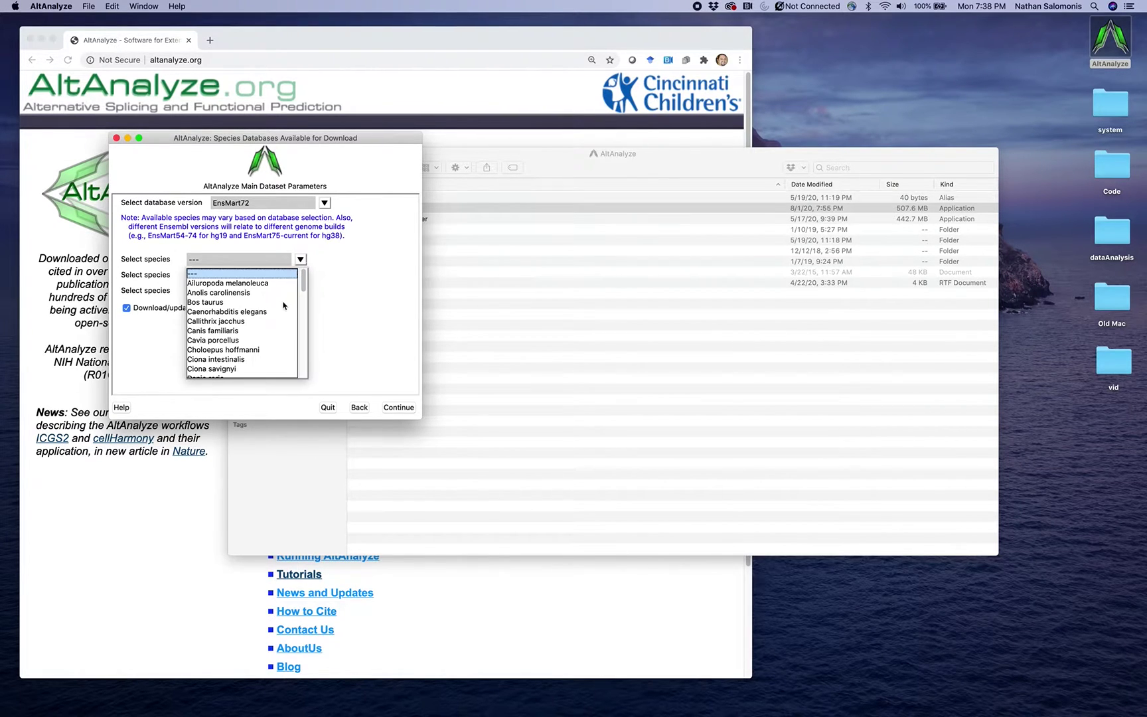
pyautogui.click(281, 303)
pyautogui.click(300, 275)
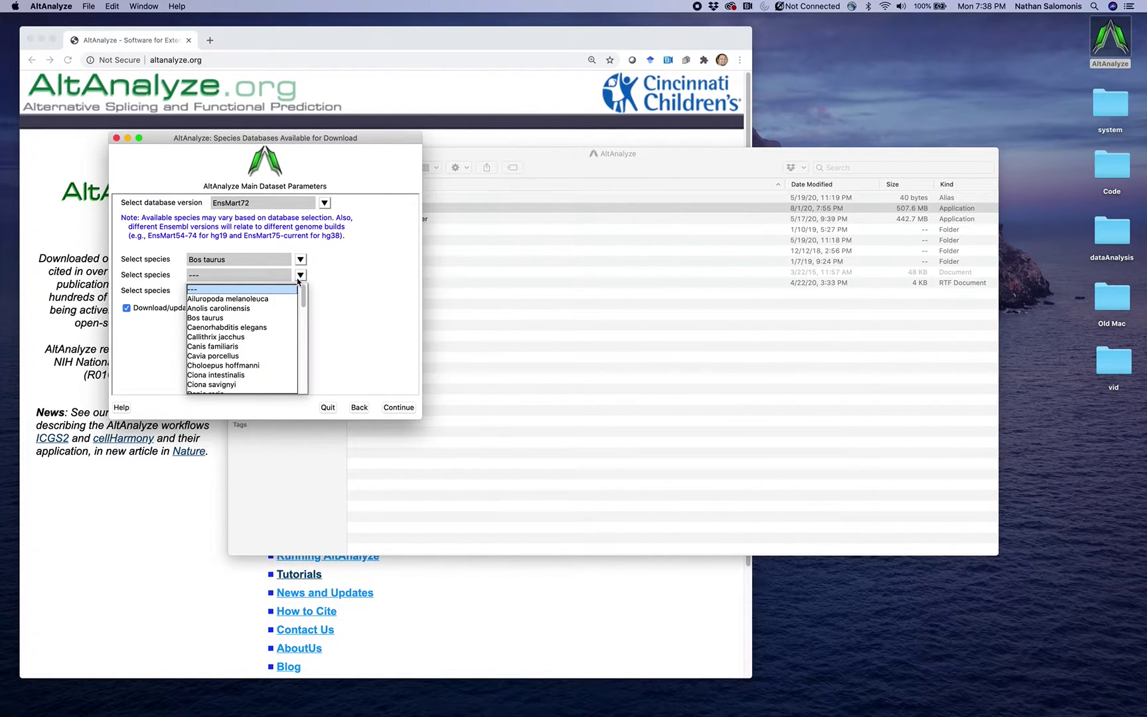
pyautogui.moveTo(302, 304); pyautogui.dragTo(296, 360)
pyautogui.click(265, 346)
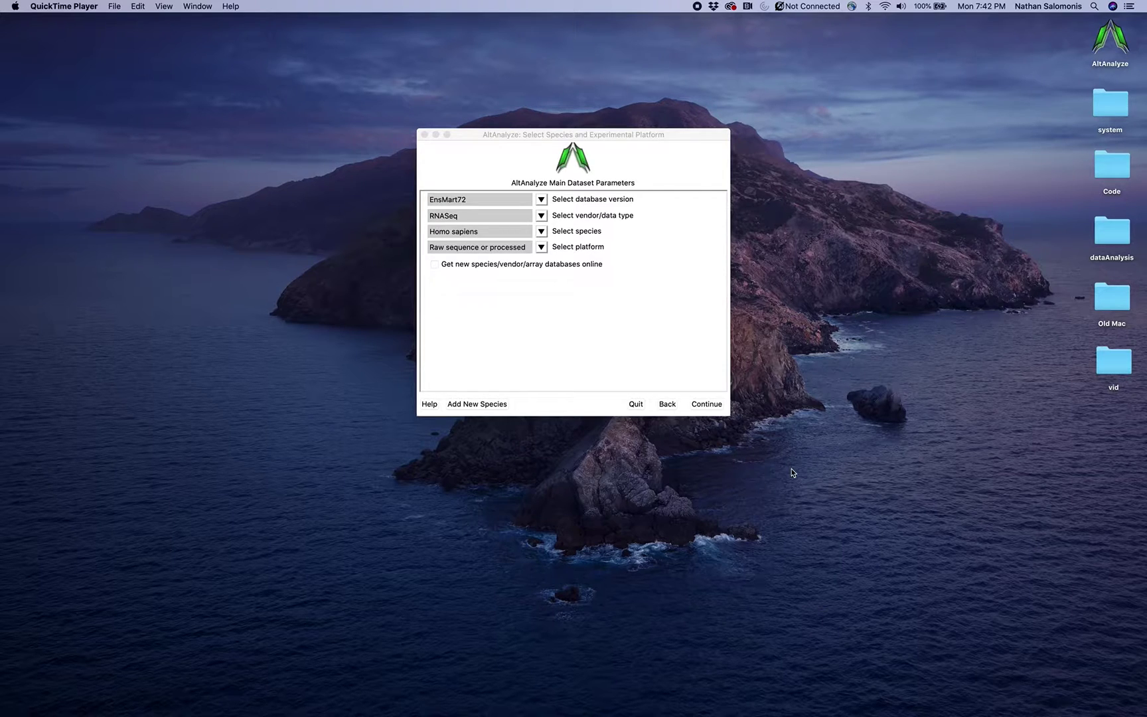
# Change the Select platform choice from raw sequence to 10X Genomics aligned
pyautogui.click(666, 303)
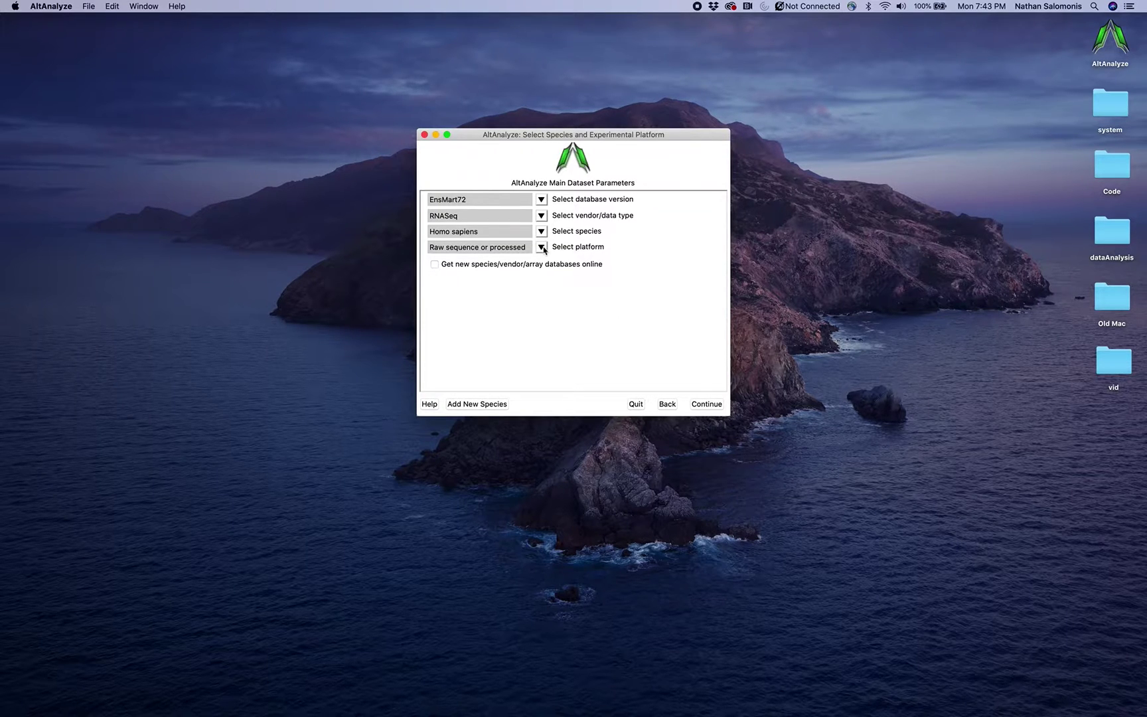
pyautogui.click(541, 248)
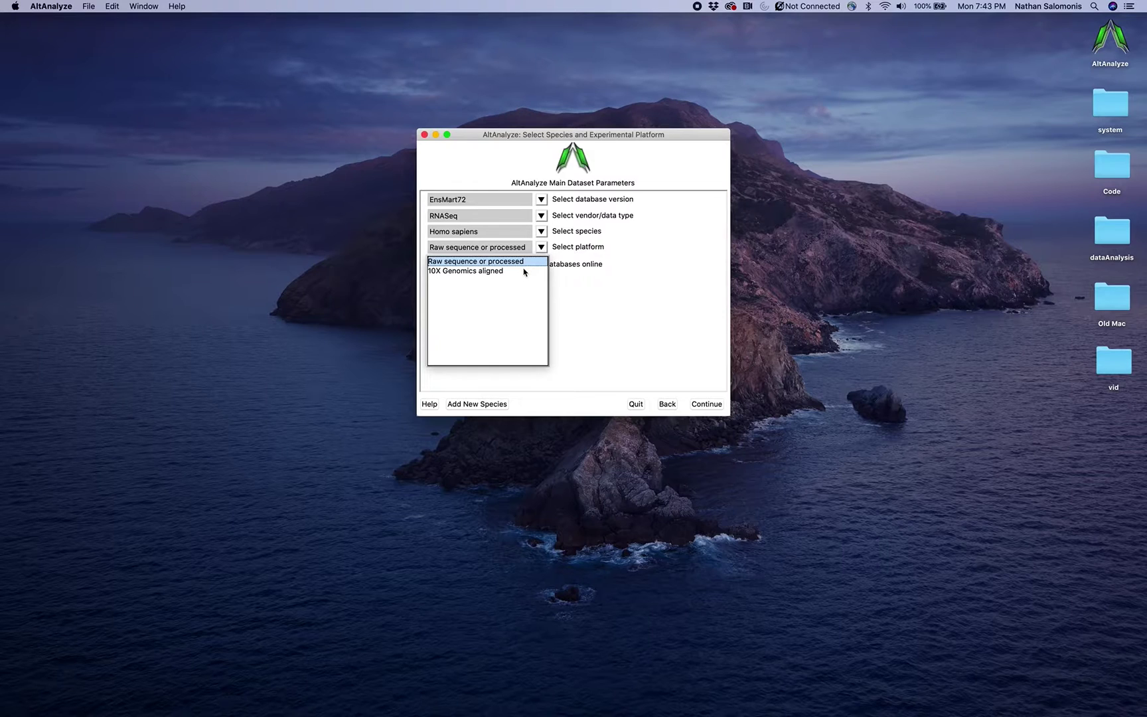
pyautogui.click(499, 271)
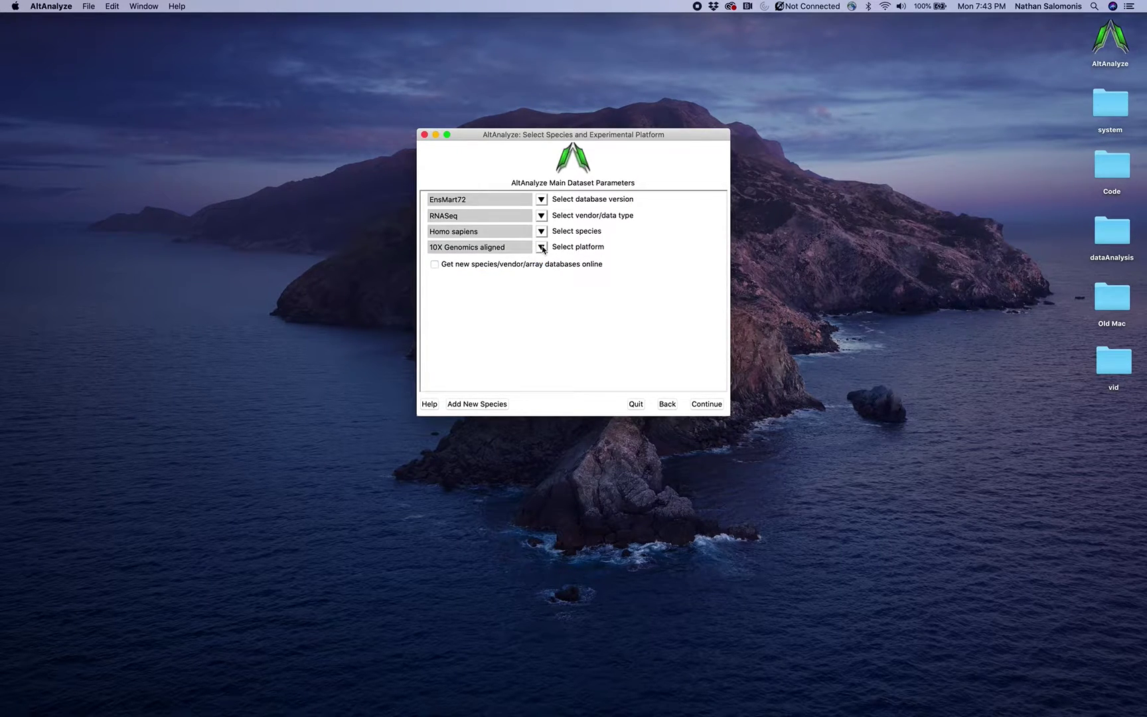
# Switch the vendor to Affymetrix and view its array platforms
pyautogui.click(541, 216)
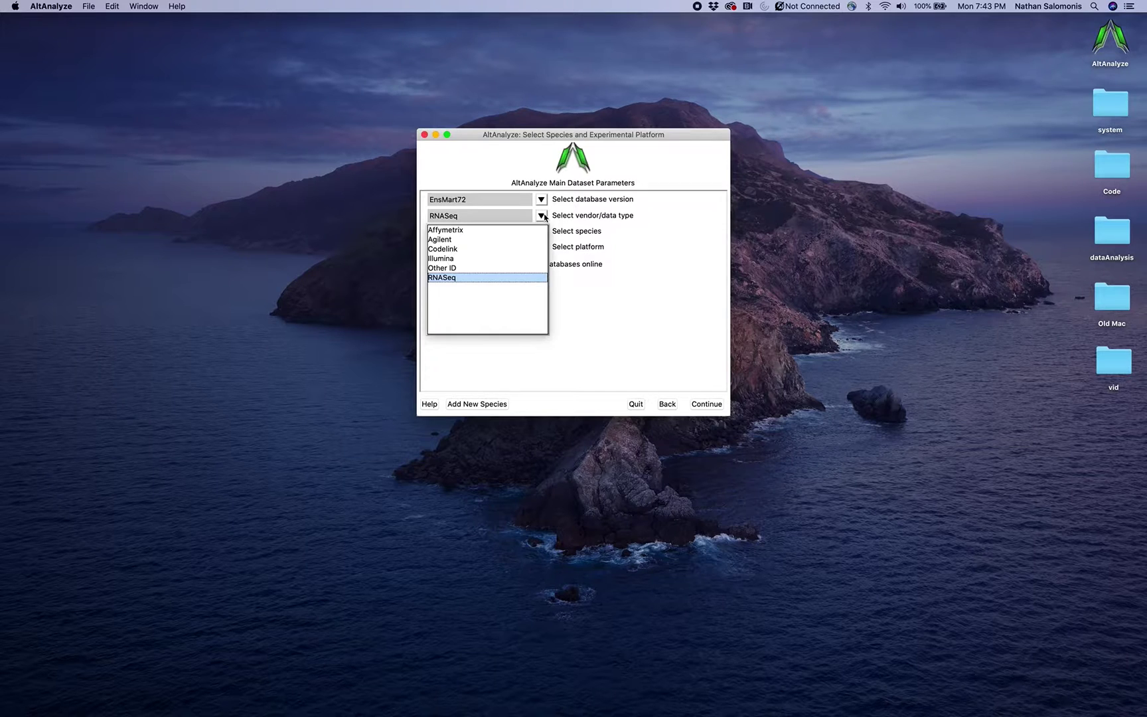
pyautogui.click(526, 231)
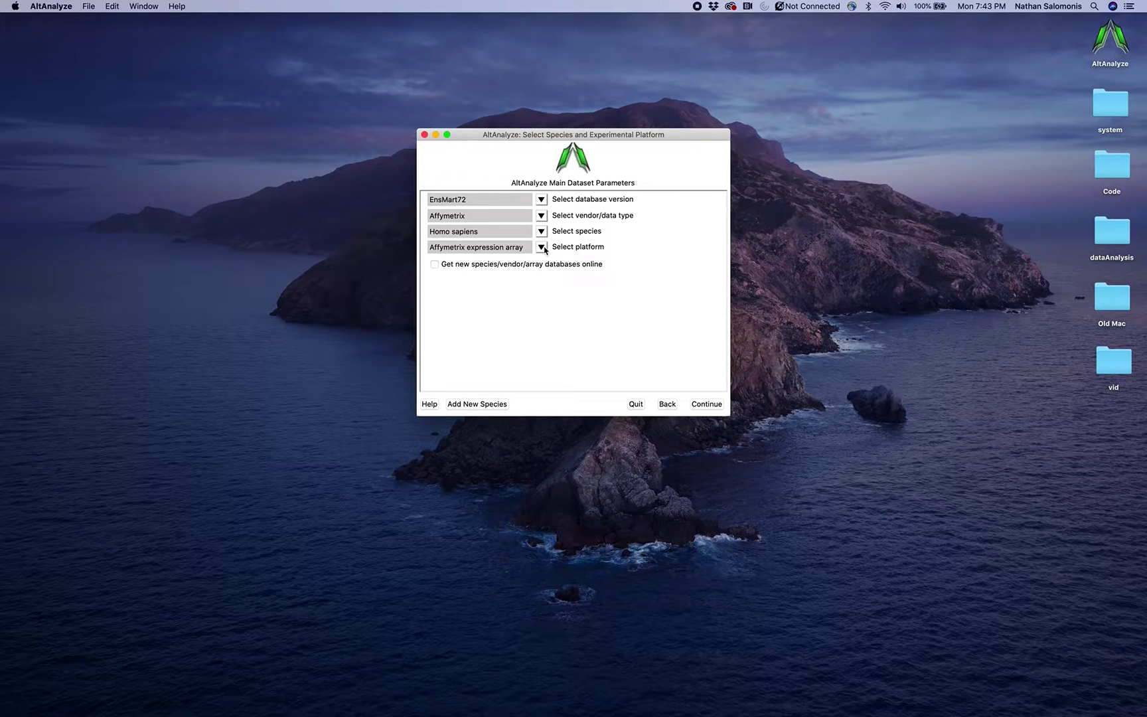
pyautogui.click(542, 248)
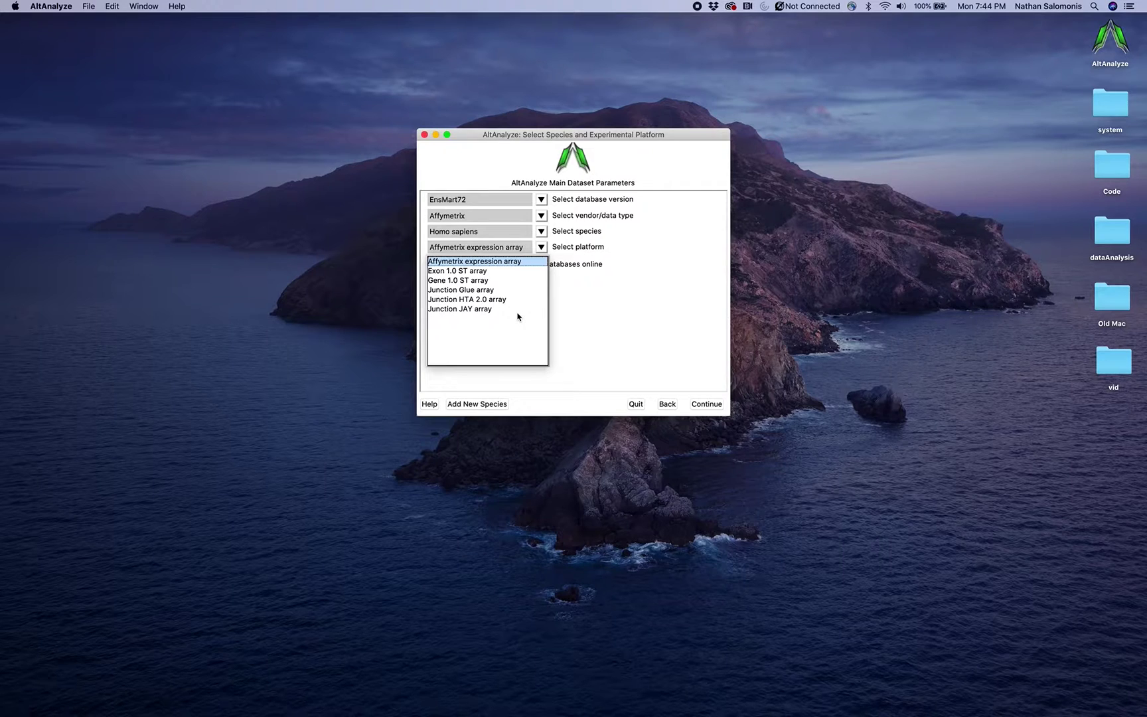
# Set the vendor back to RNASeq
pyautogui.click(541, 216)
pyautogui.click(541, 216)
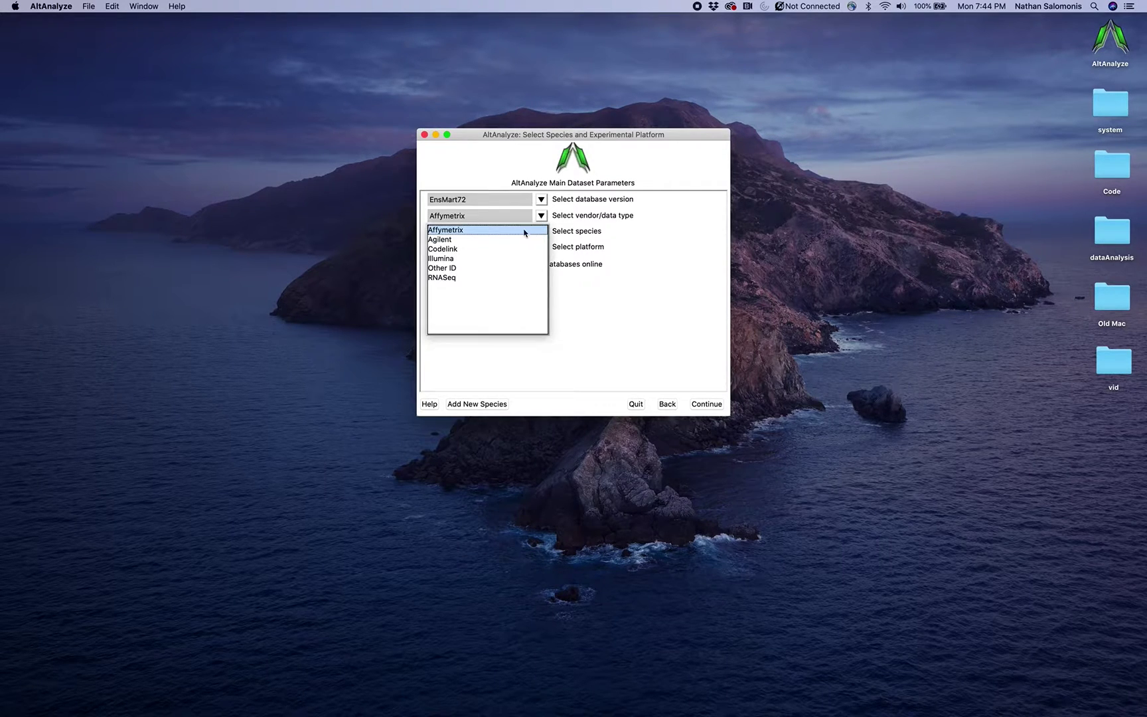
pyautogui.click(506, 279)
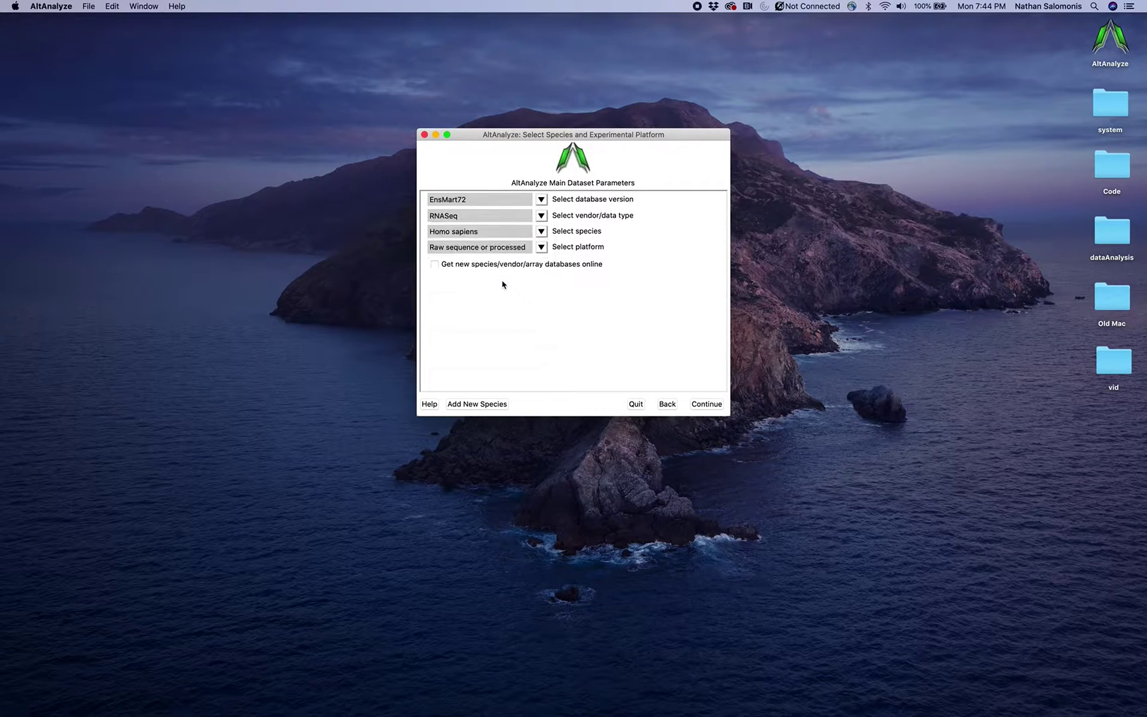
# Continue to analysis-method selection and proceed with Process RNA-seq reads
pyautogui.click(707, 405)
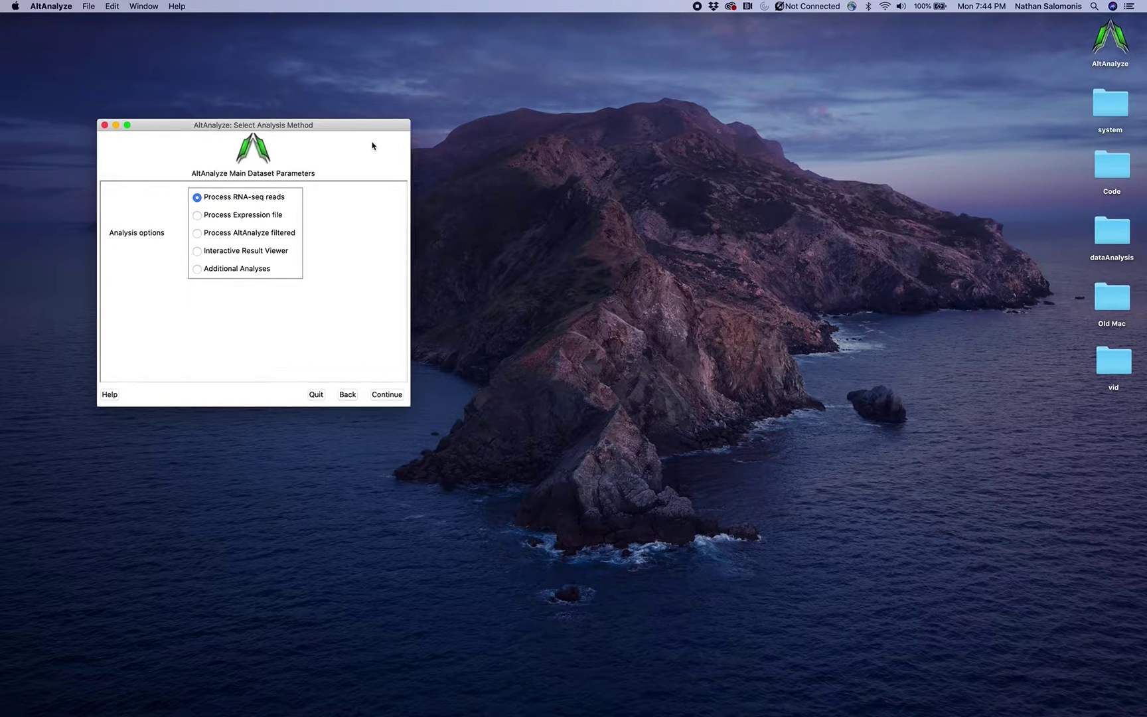
pyautogui.moveTo(374, 126); pyautogui.dragTo(607, 118)
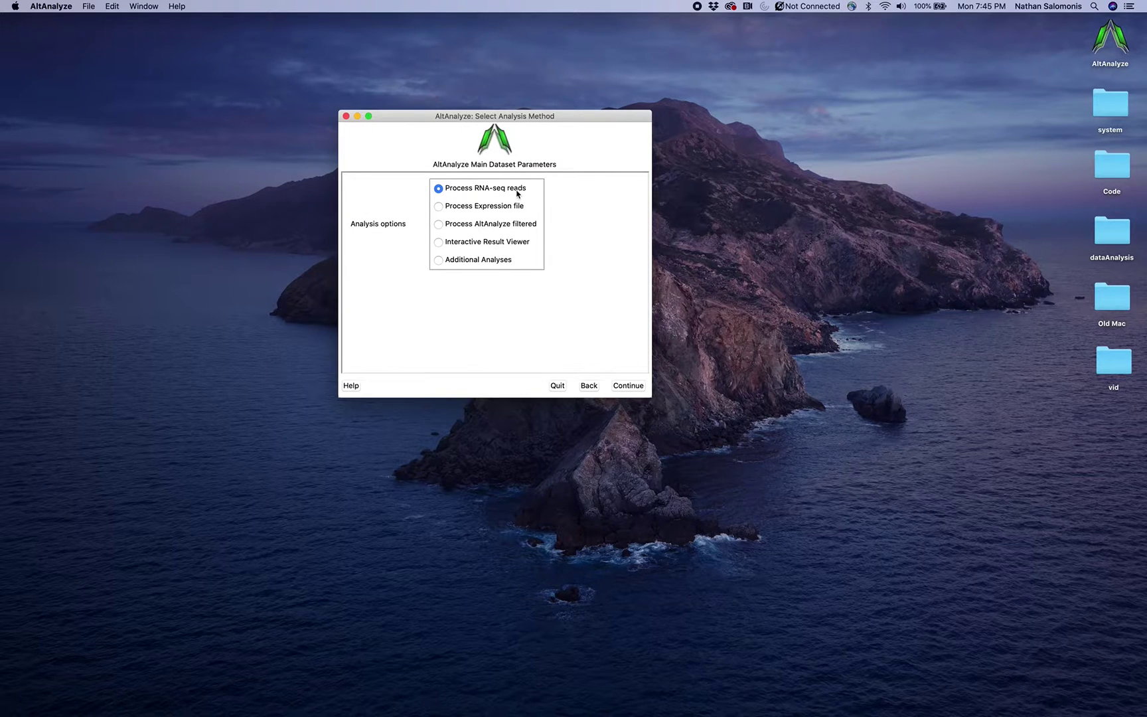
pyautogui.click(628, 390)
# Enter Cancer as the dataset name and leave multithreading on yes
pyautogui.moveTo(398, 153); pyautogui.dragTo(673, 161)
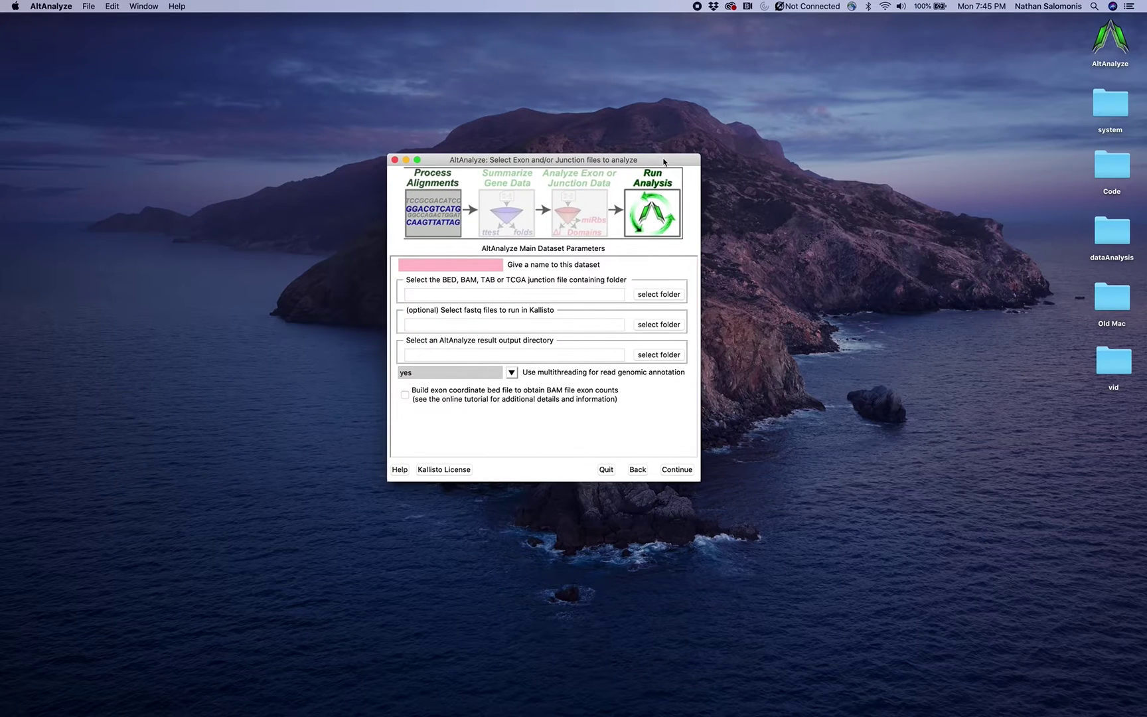
pyautogui.click(473, 264)
pyautogui.write('Cancer')
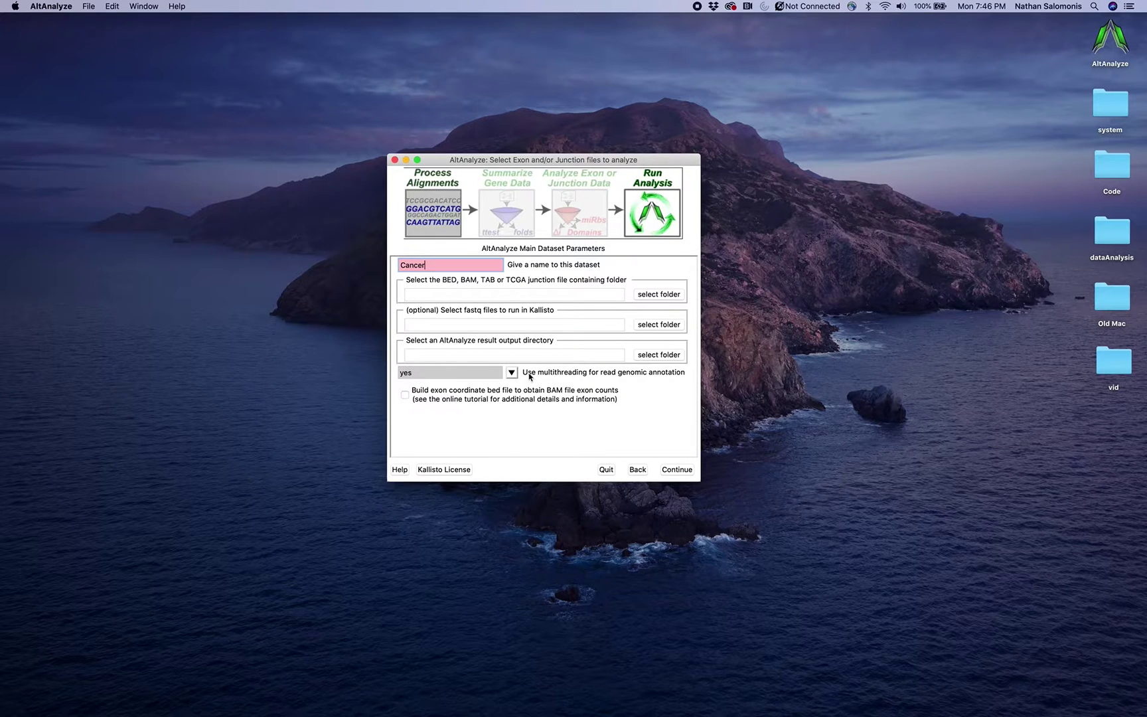
pyautogui.click(511, 373)
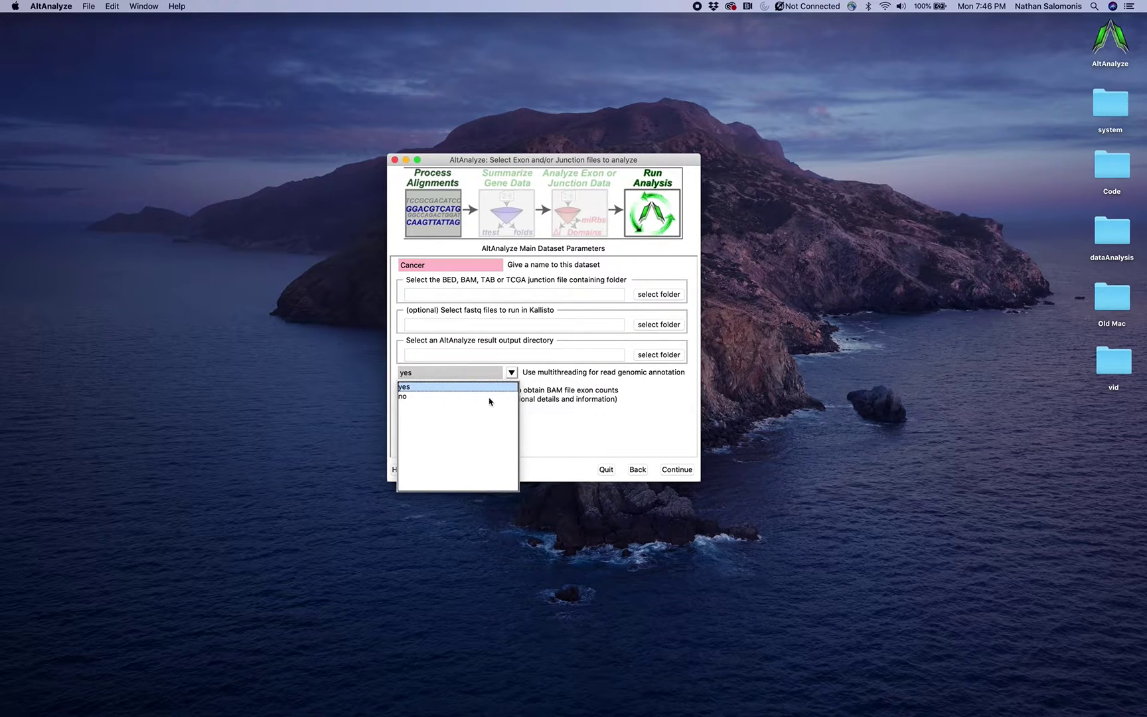
pyautogui.click(559, 383)
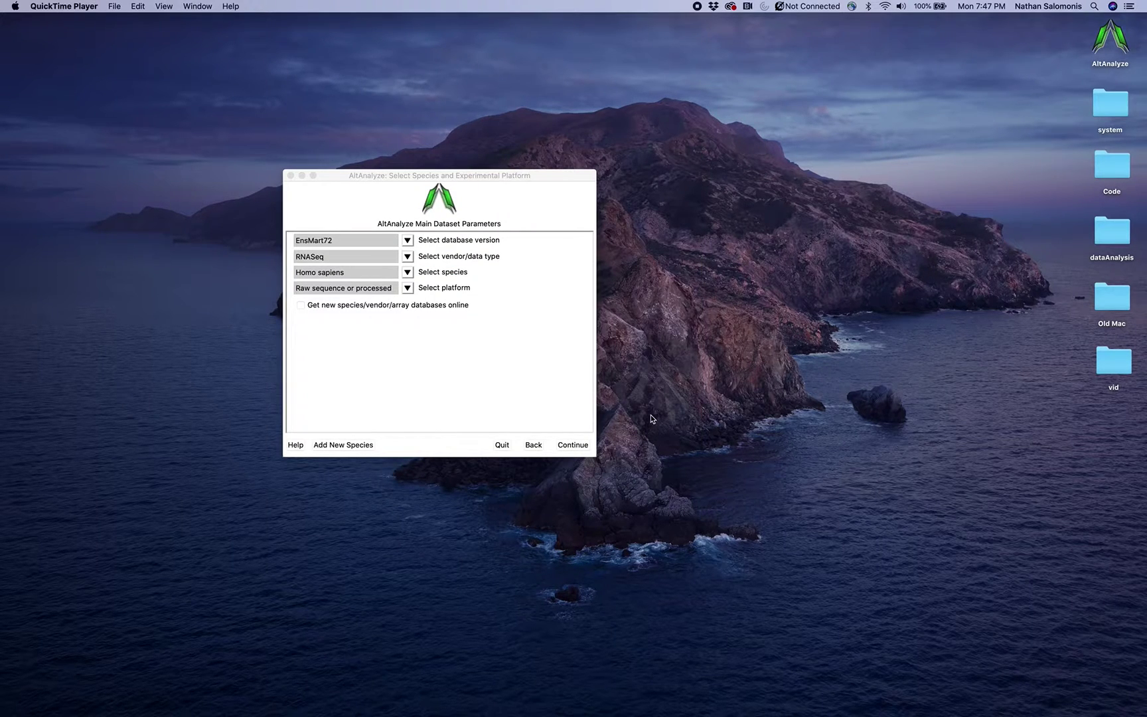
# Select 10X Genomics aligned, confirm species and platform, and proceed with Process Chromium Matrix
pyautogui.click(408, 289)
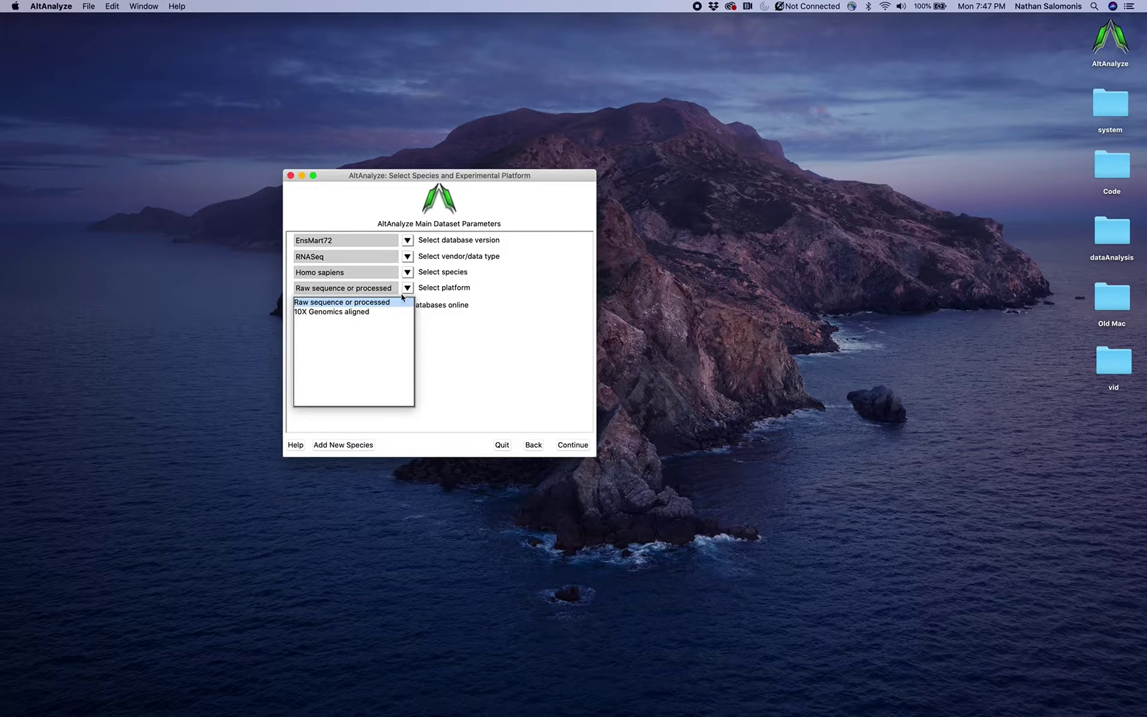
pyautogui.click(382, 315)
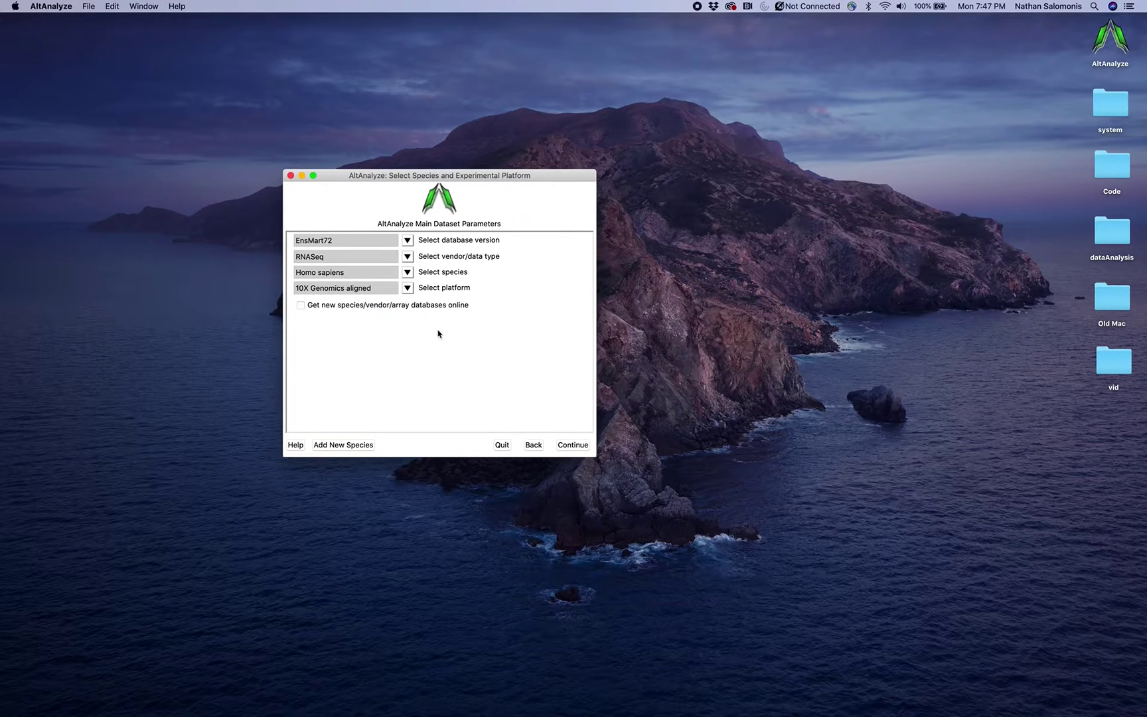
pyautogui.click(570, 445)
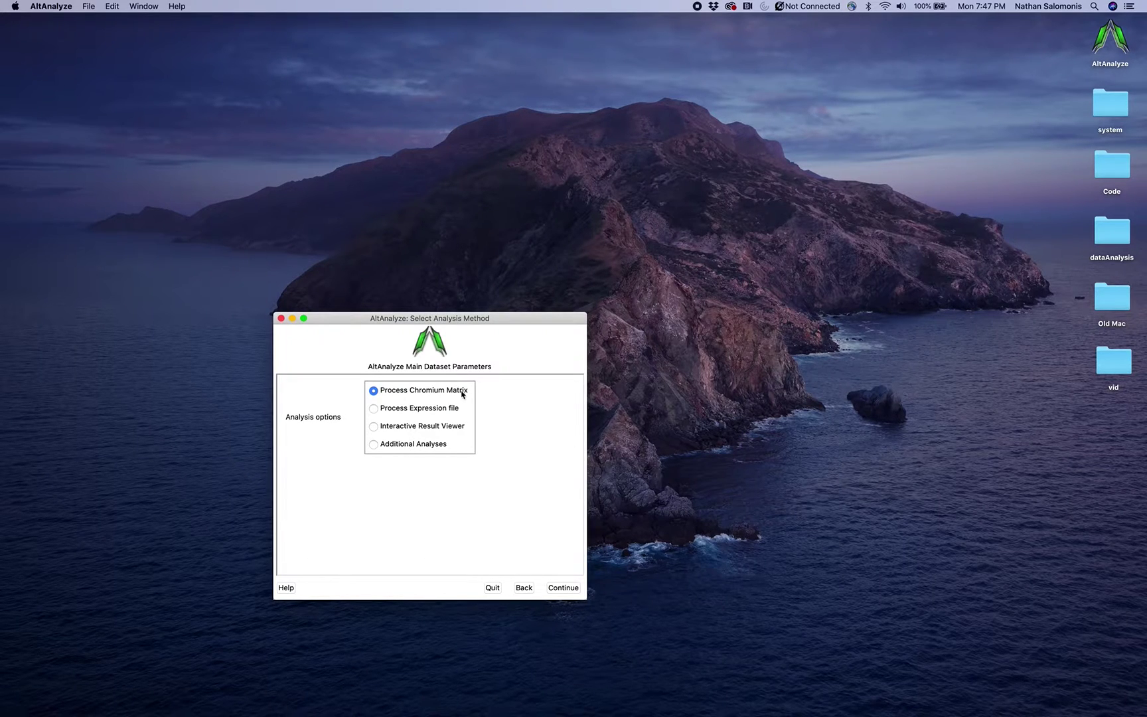
pyautogui.click(562, 590)
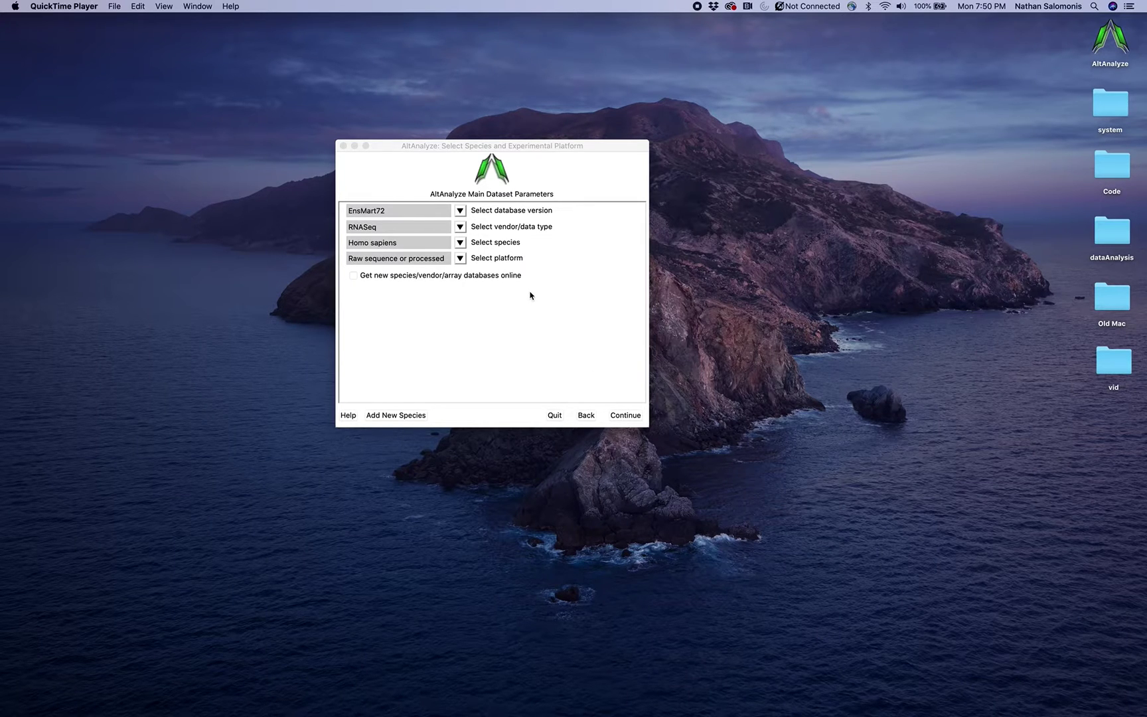
# Set vendor to Affymetrix with the Exon 1.0 ST array platform and confirm
pyautogui.click(462, 229)
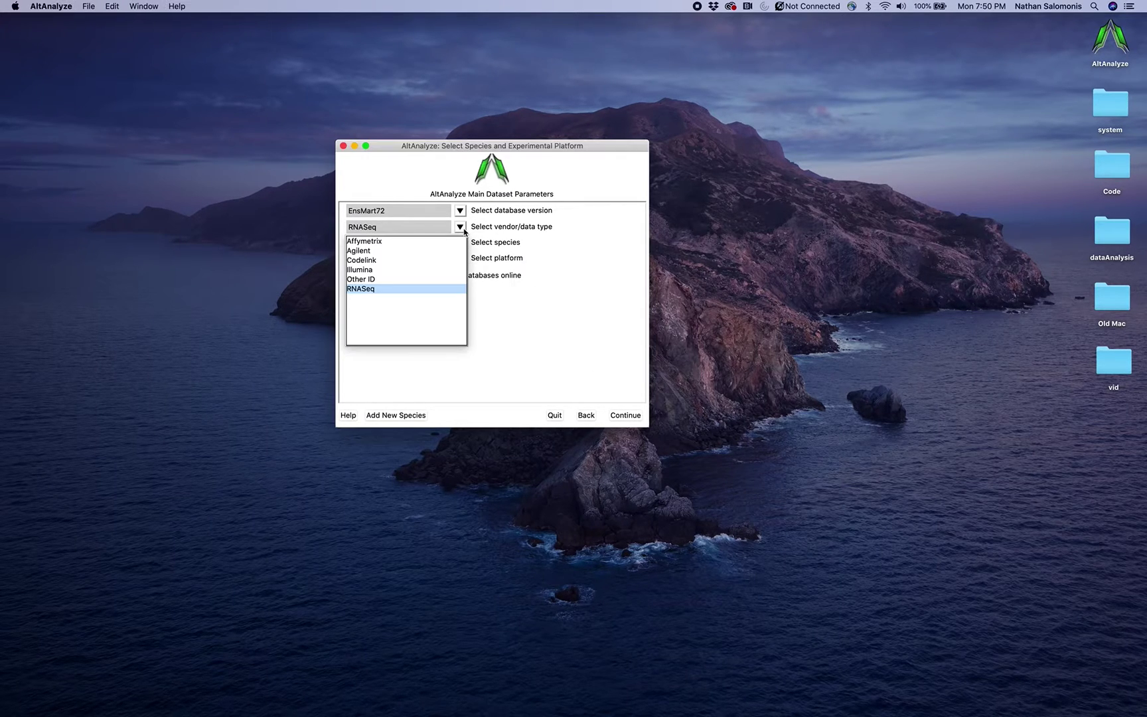
pyautogui.click(436, 243)
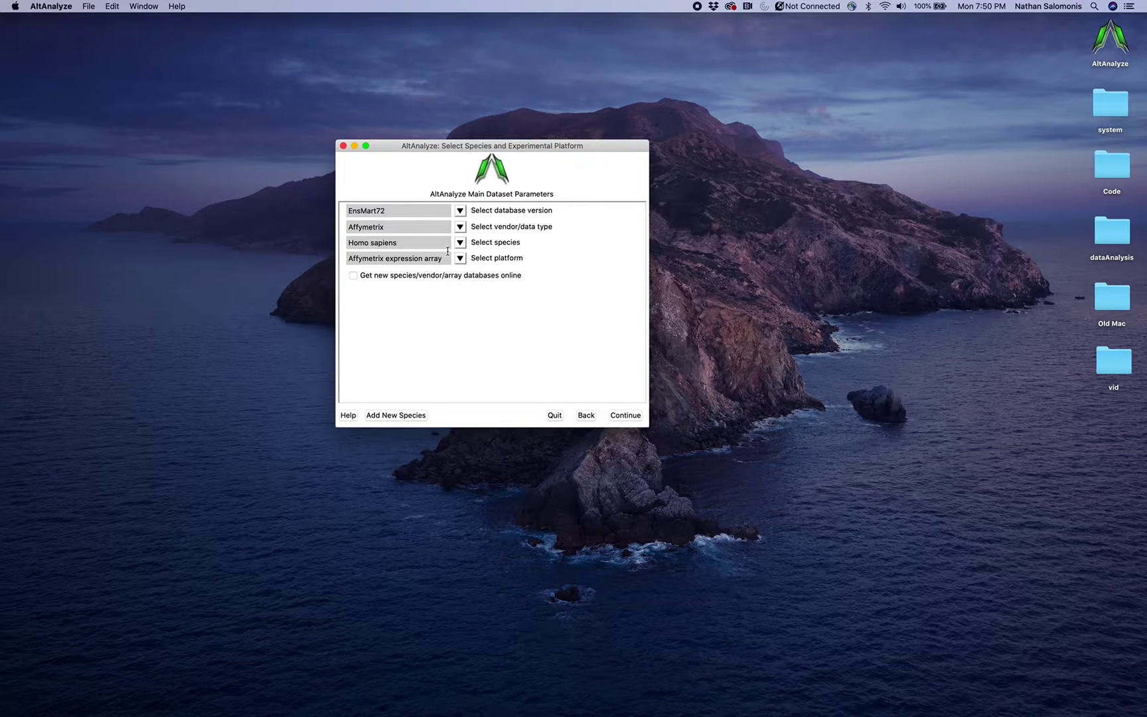
pyautogui.click(460, 258)
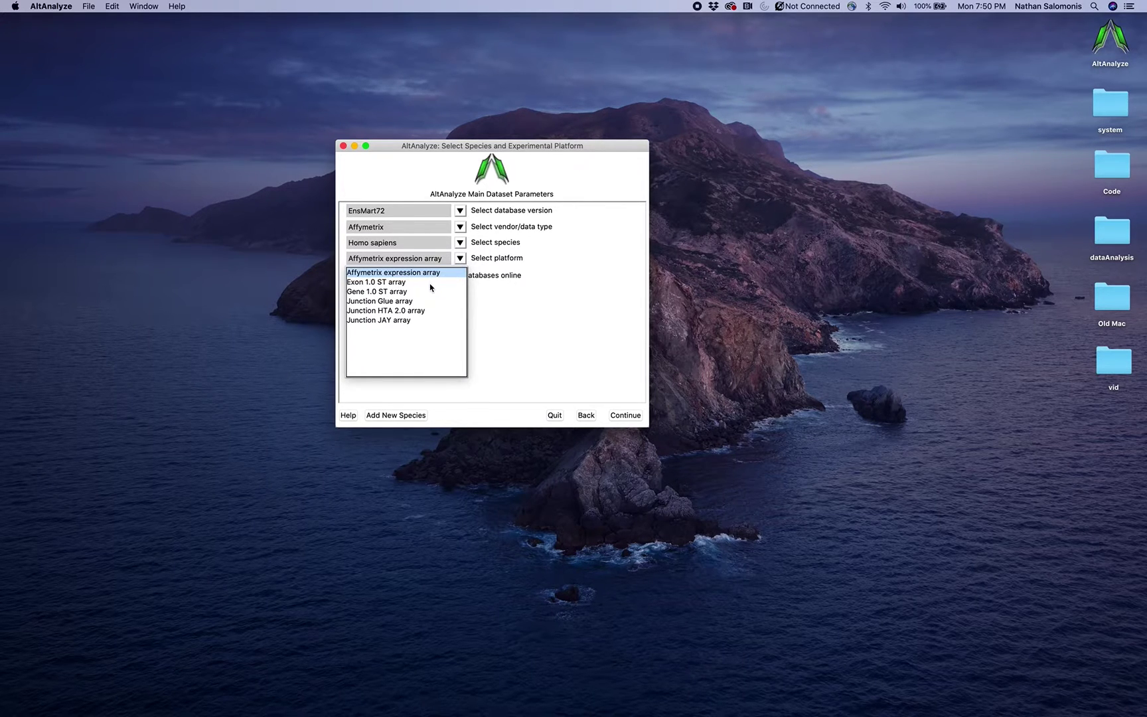
pyautogui.click(431, 283)
pyautogui.click(621, 415)
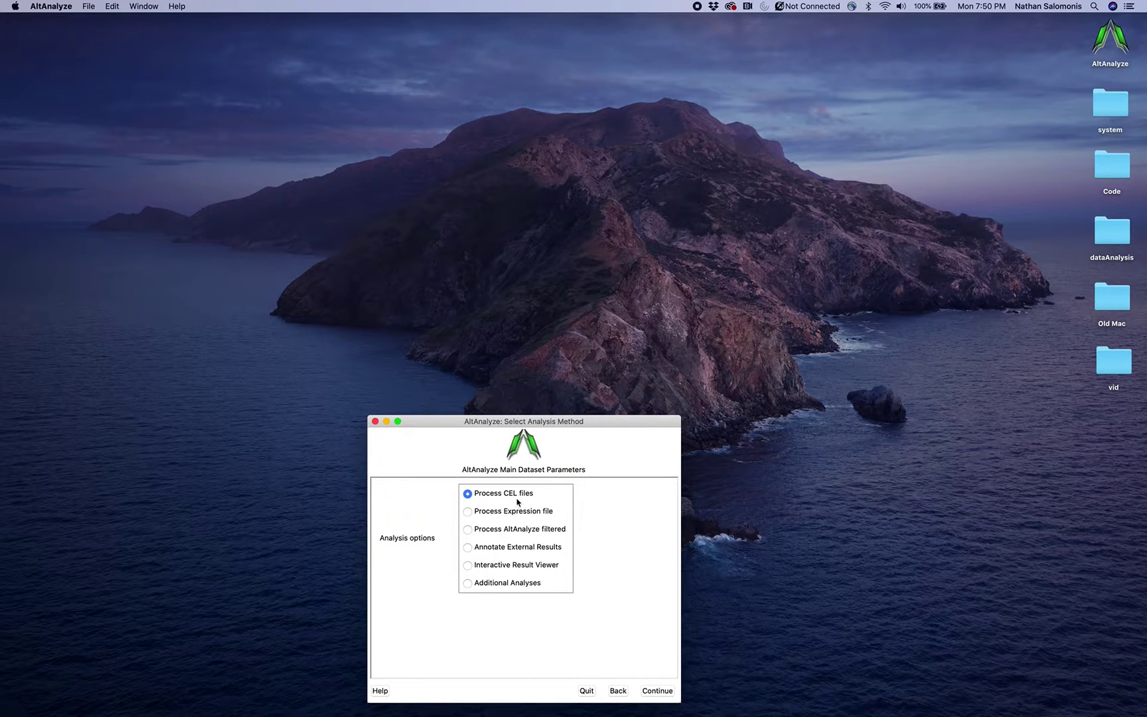
# Proceed with Process CEL files and name the dataset Cancer
pyautogui.click(655, 690)
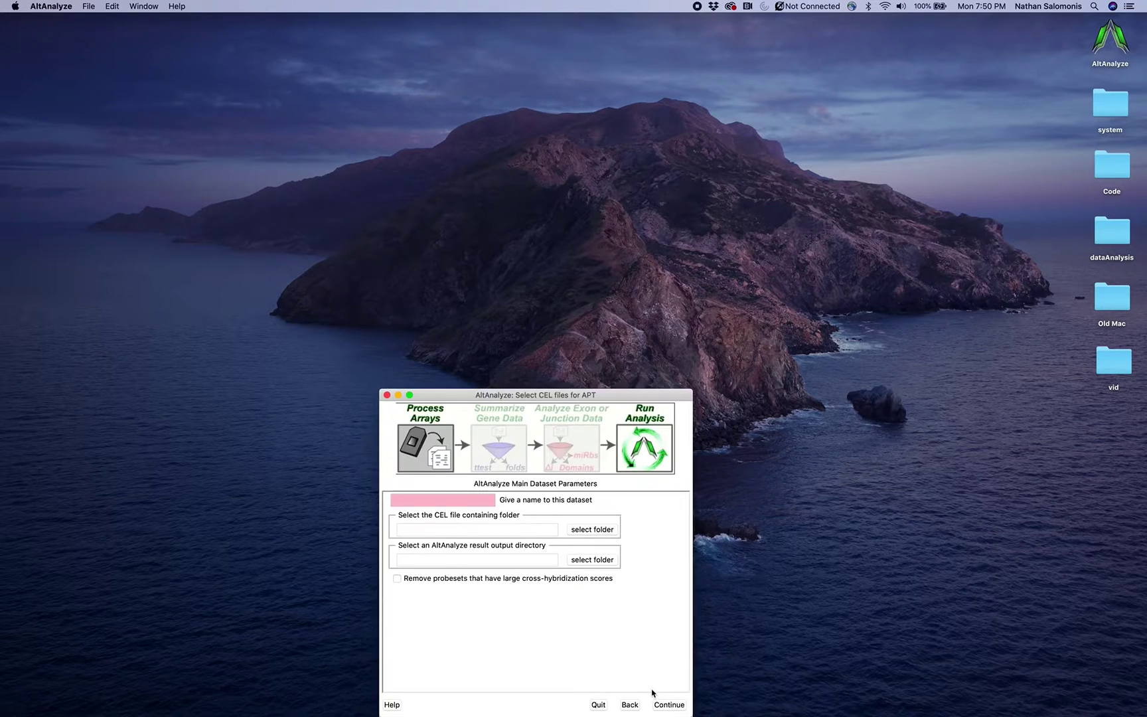
pyautogui.click(475, 504)
pyautogui.write('Cancer')
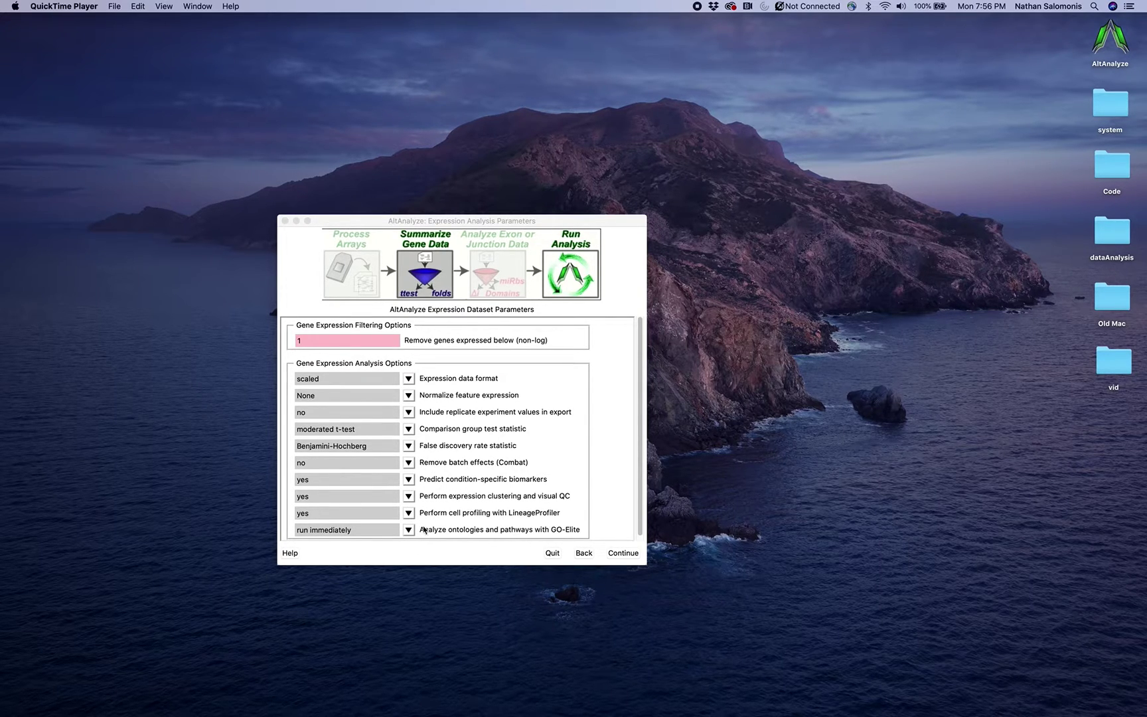
pyautogui.click(409, 397)
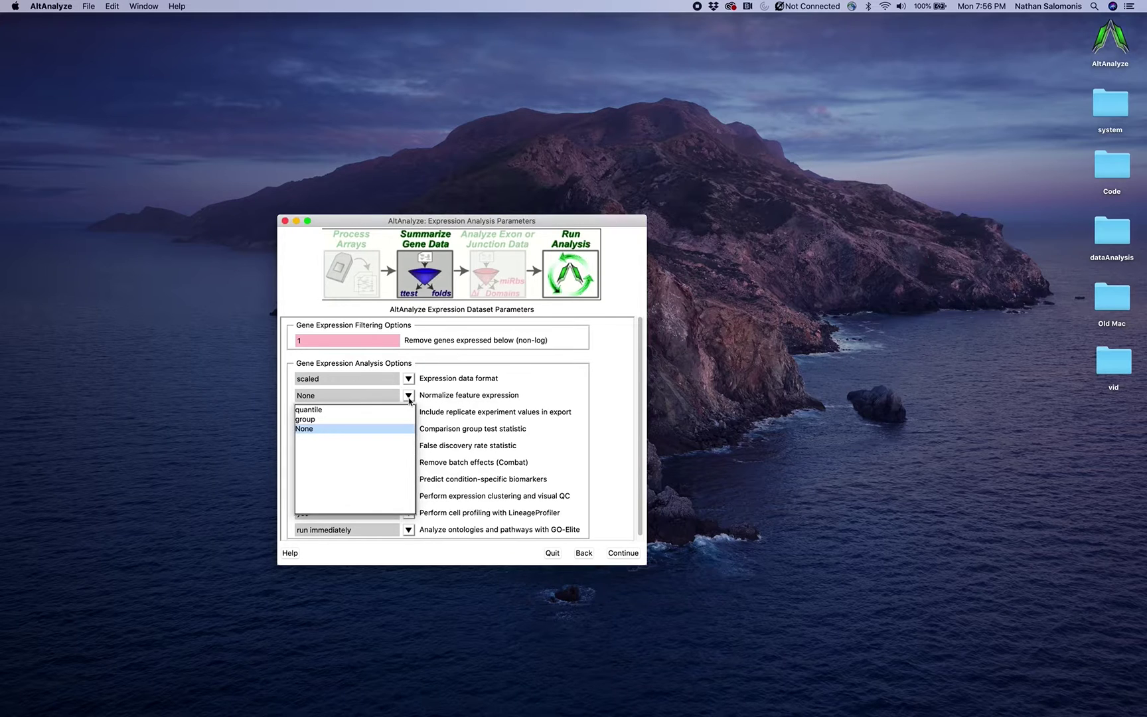
pyautogui.click(417, 398)
pyautogui.click(409, 396)
pyautogui.click(435, 404)
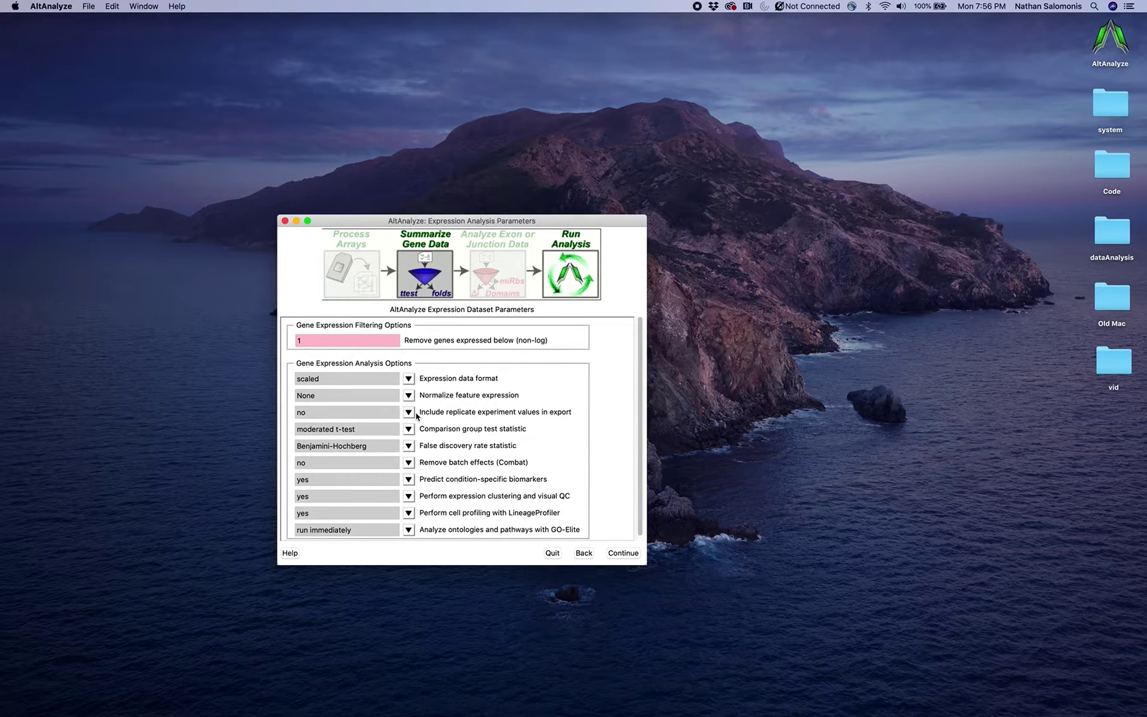
pyautogui.click(409, 379)
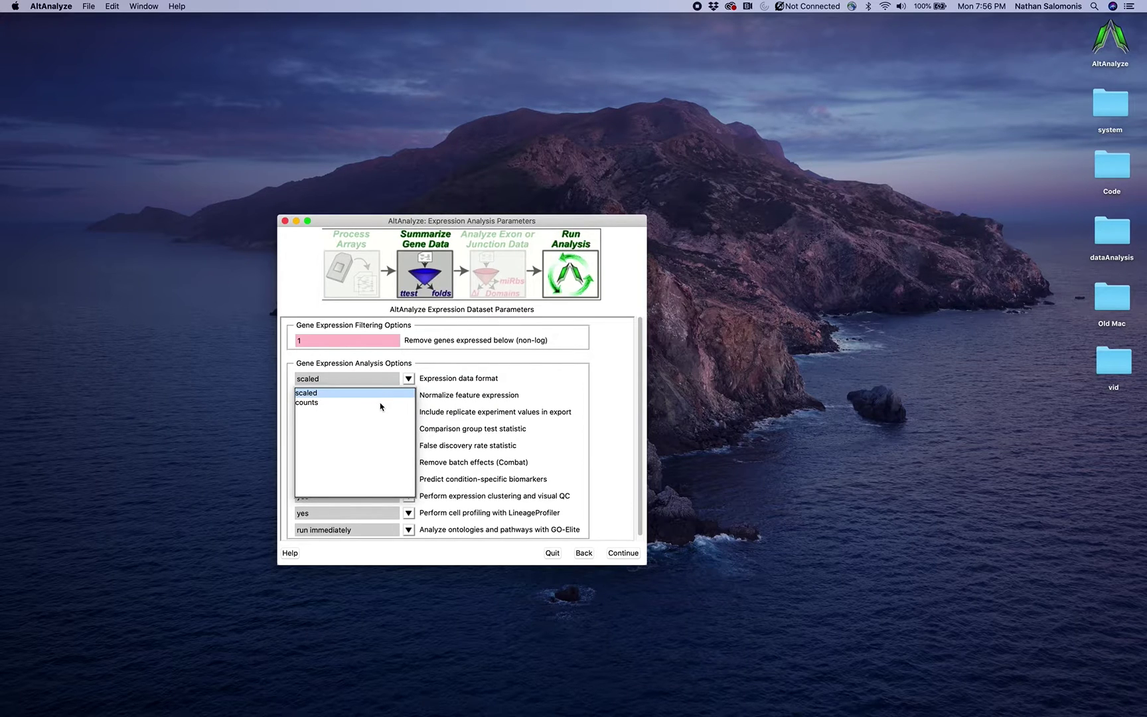
pyautogui.click(490, 409)
# In GO-Elite parameters, change minimum fold change from 2 to 1.5 and filter on adjp
pyautogui.click(622, 553)
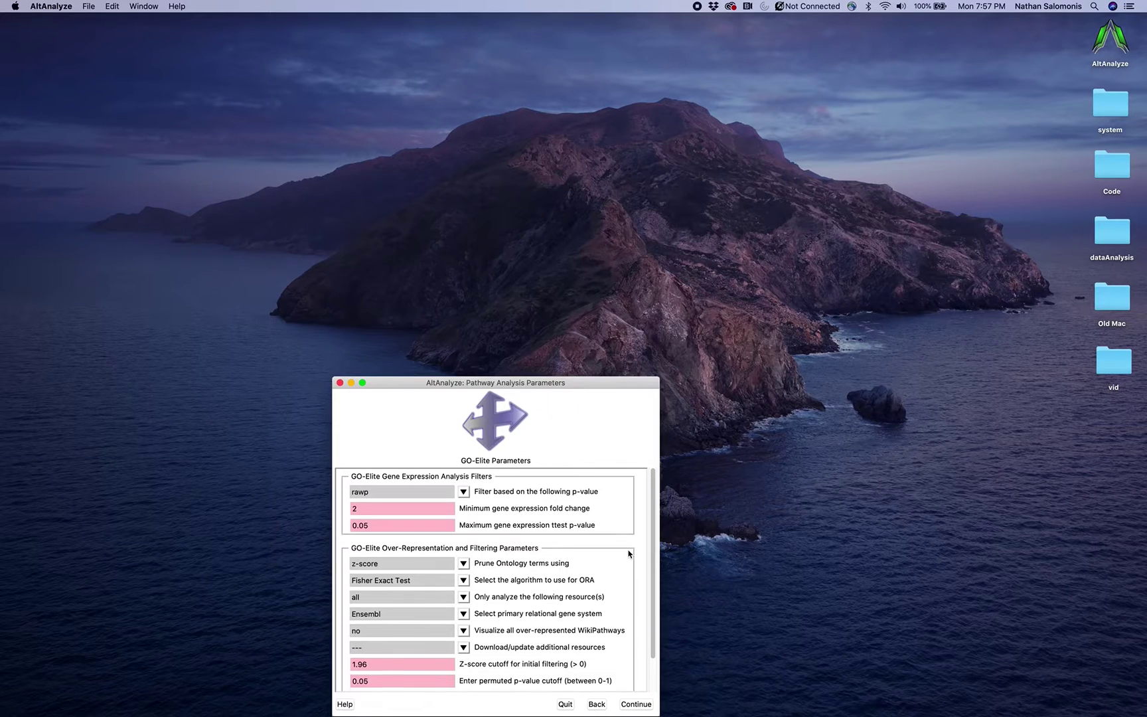
pyautogui.moveTo(604, 384); pyautogui.dragTo(641, 174)
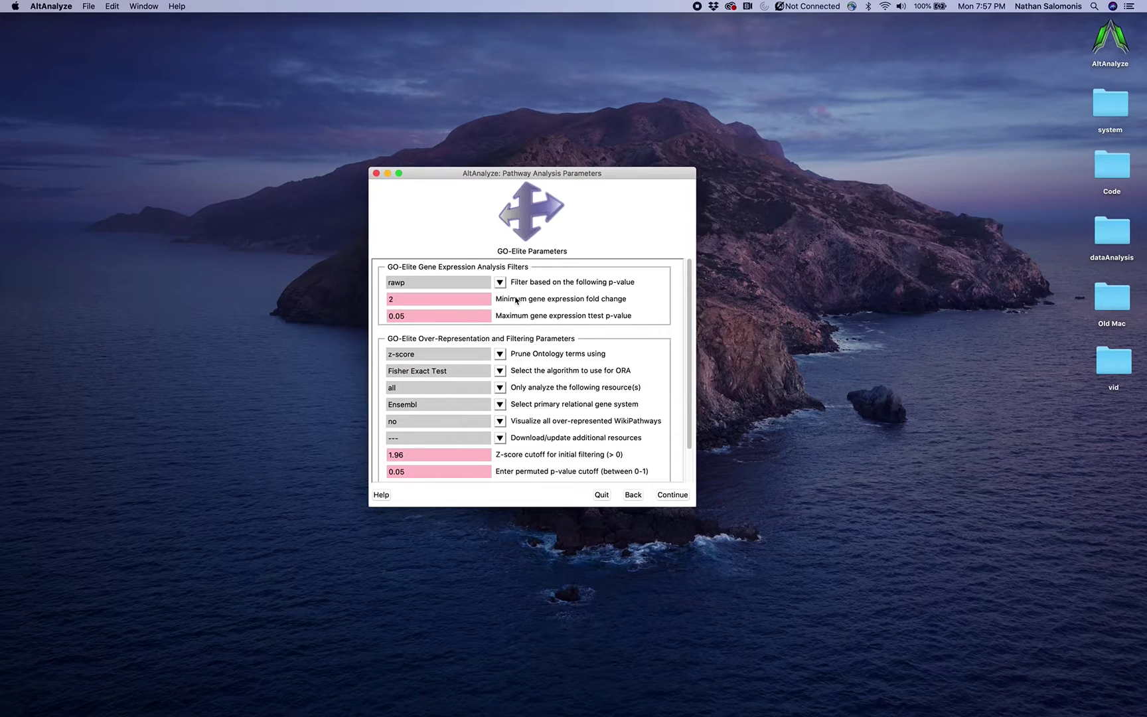
pyautogui.click(433, 298)
pyautogui.moveTo(433, 298); pyautogui.dragTo(370, 300)
pyautogui.write('1.5')
pyautogui.click(502, 284)
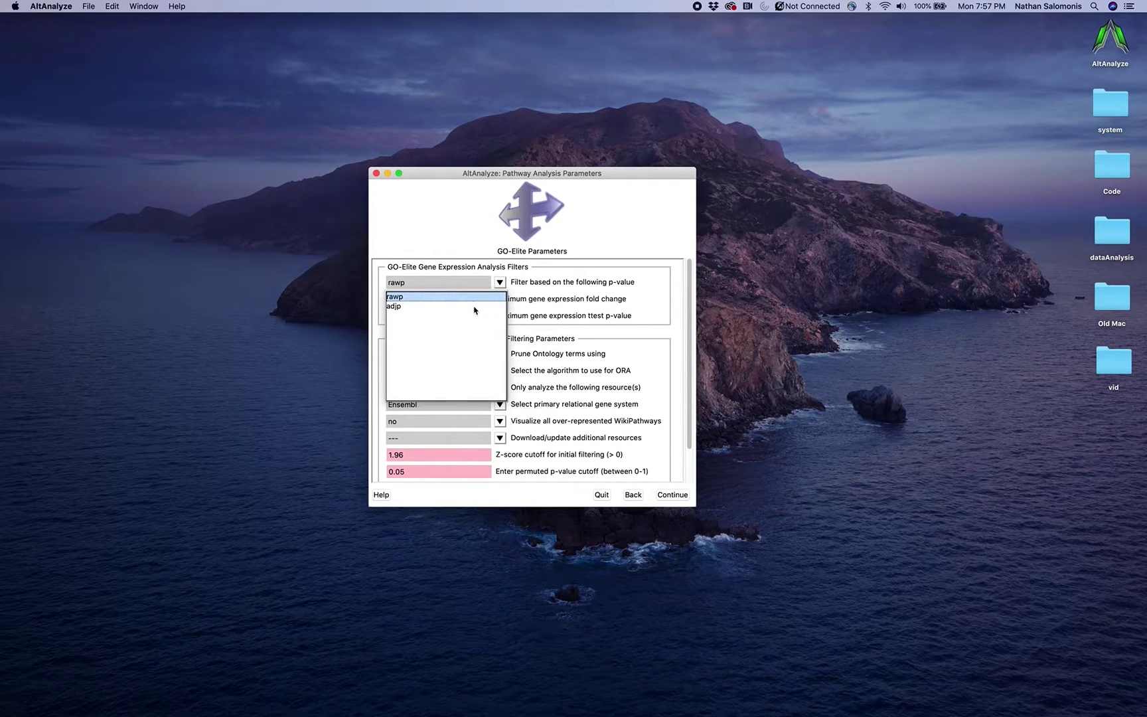
pyautogui.click(474, 309)
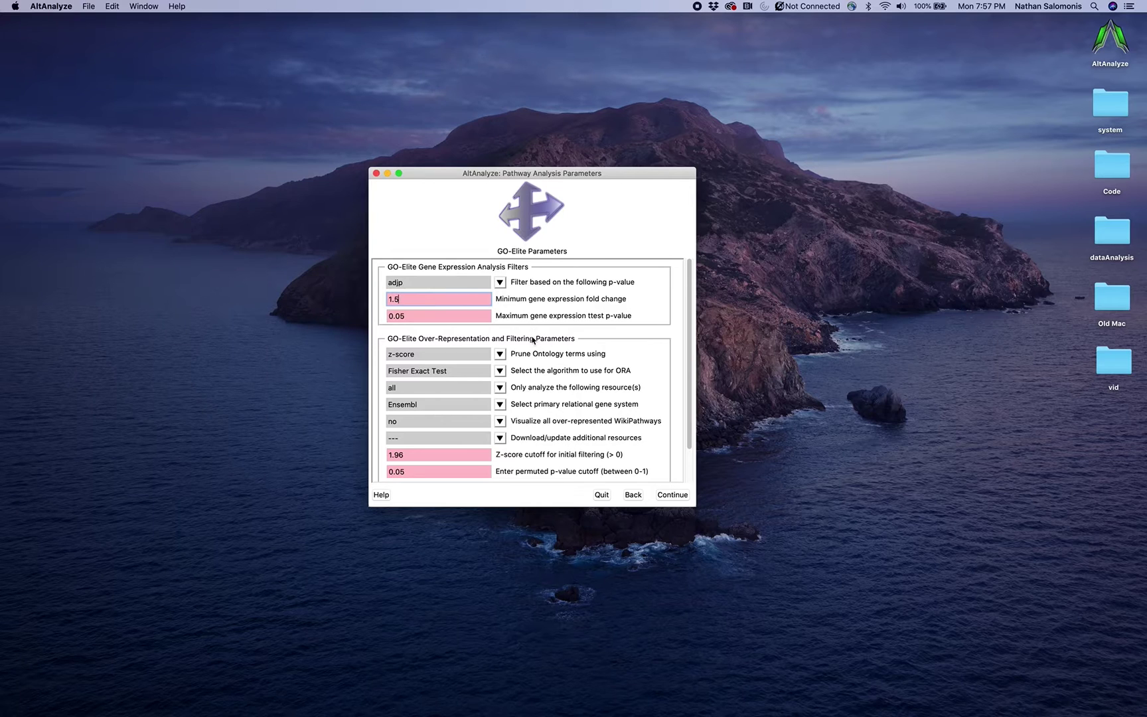
# Accept GO-Elite settings, tick Run de novo cluster prediction (ICGS), and continue
pyautogui.click(665, 496)
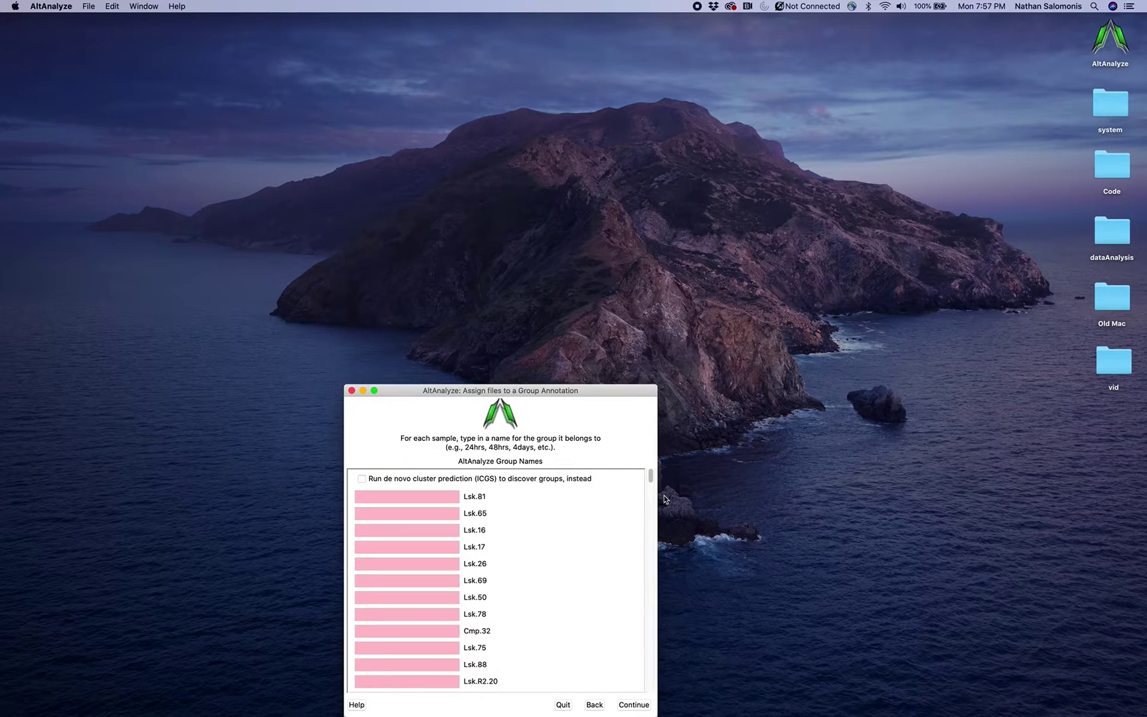
pyautogui.moveTo(588, 378); pyautogui.dragTo(670, 198)
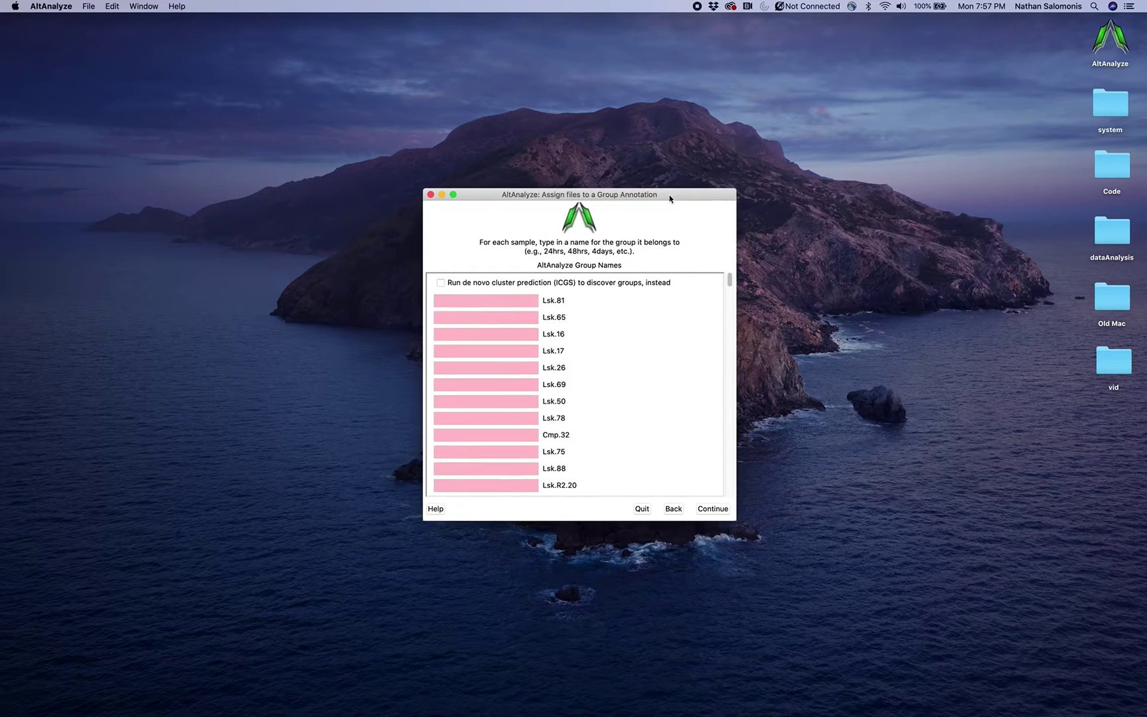
pyautogui.click(441, 286)
pyautogui.click(723, 510)
pyautogui.moveTo(736, 381); pyautogui.dragTo(686, 105)
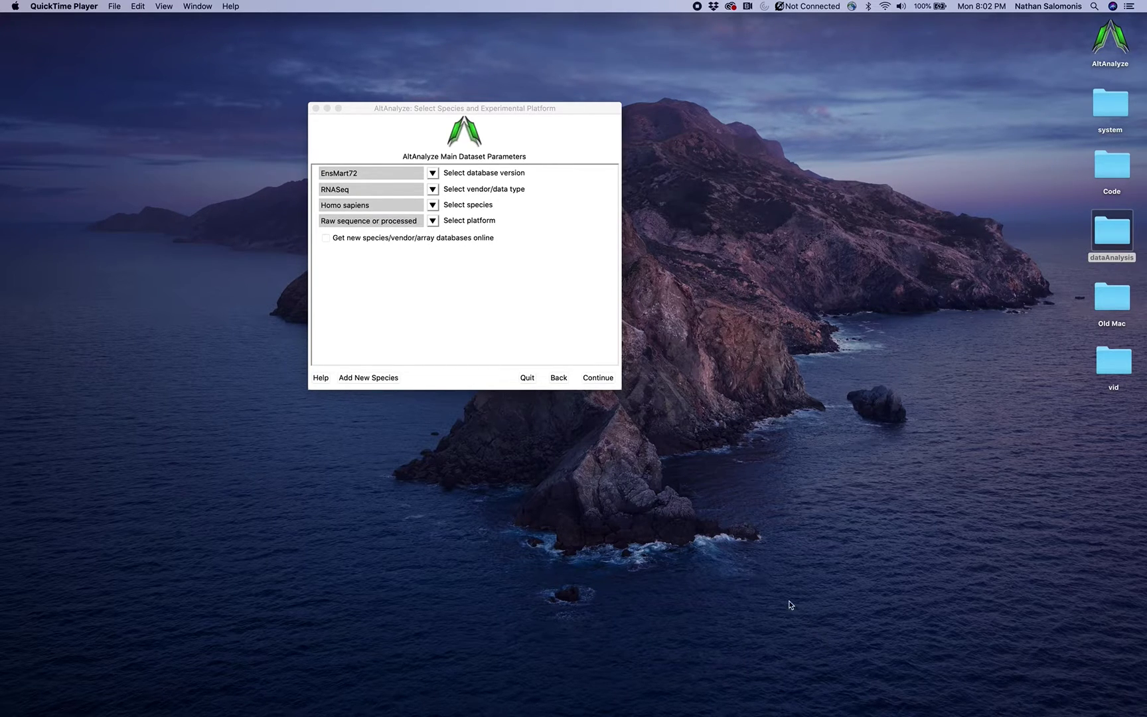
# Confirm species and platform, then choose the Additional Analyses method and continue
pyautogui.click(608, 379)
pyautogui.moveTo(386, 129); pyautogui.dragTo(637, 130)
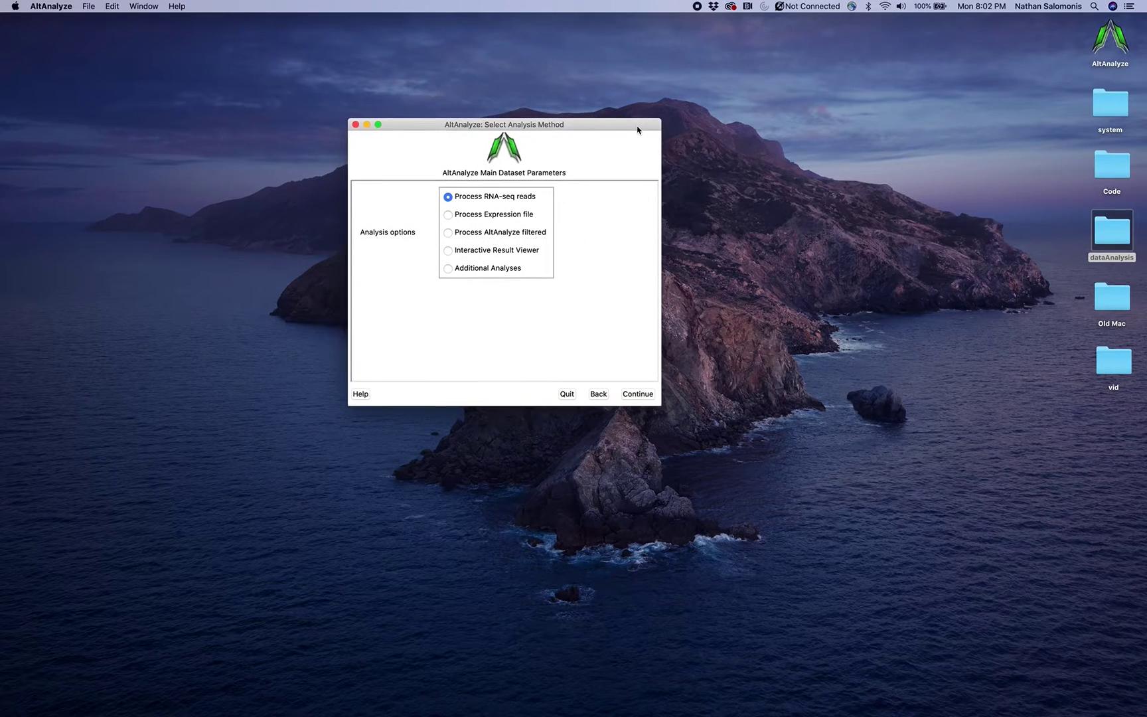
pyautogui.click(492, 271)
pyautogui.click(637, 394)
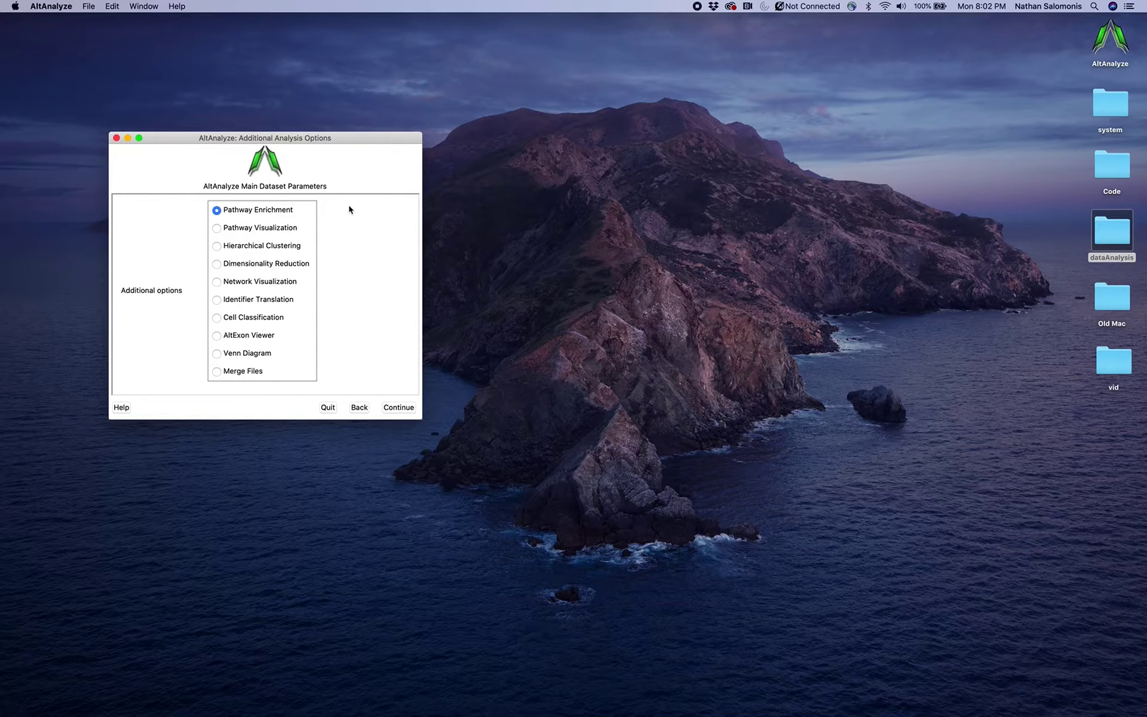
# Pick Dimensionality Reduction and keep UMAP as the algorithm in its settings window
pyautogui.click(240, 268)
pyautogui.click(399, 406)
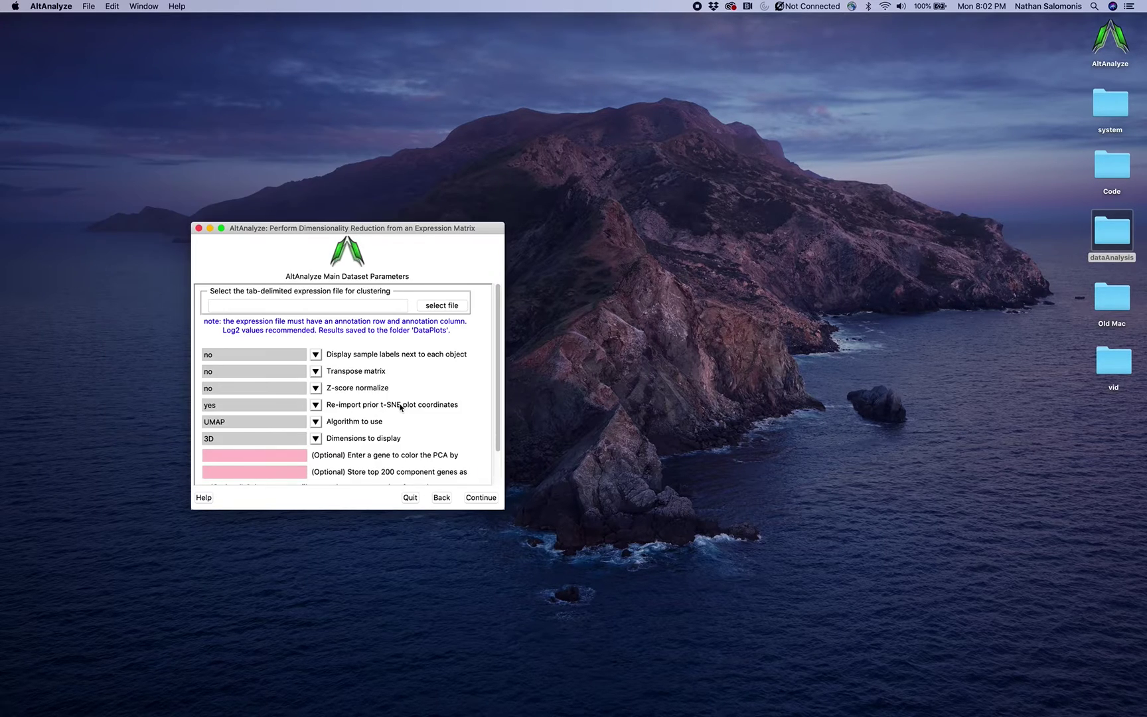
pyautogui.click(315, 422)
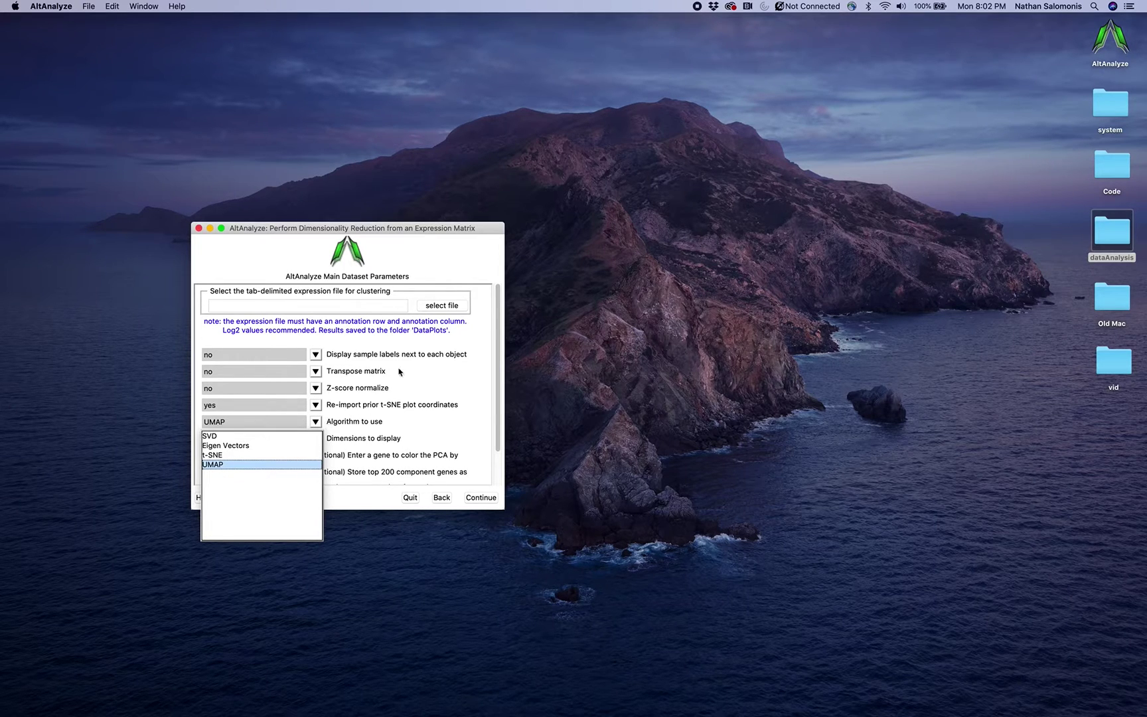
pyautogui.click(468, 322)
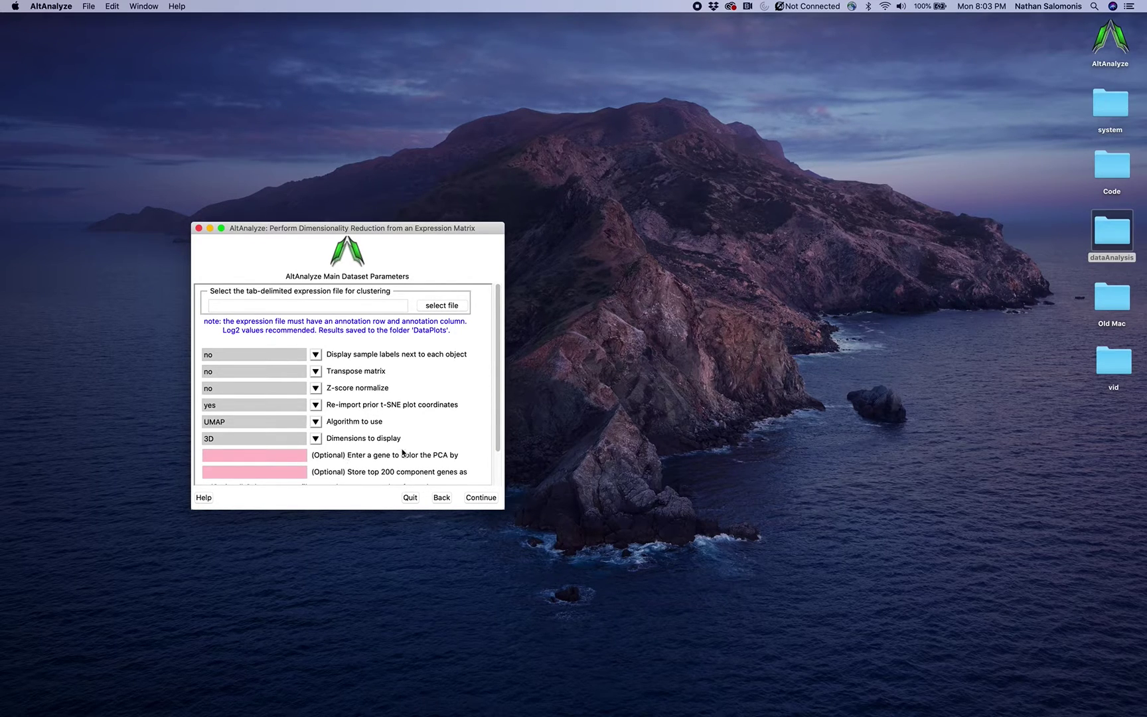
# Back in the additional analysis options, select Identifier Translation and continue to its settings
pyautogui.click(444, 498)
pyautogui.click(379, 388)
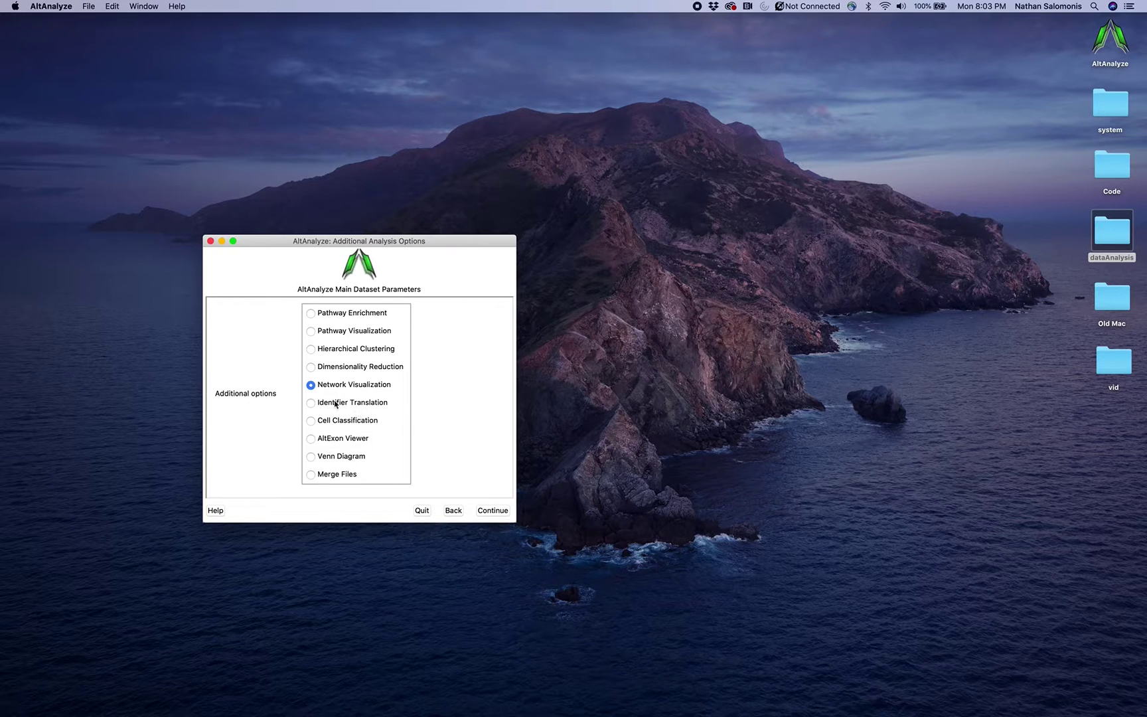
pyautogui.click(354, 410)
pyautogui.click(489, 509)
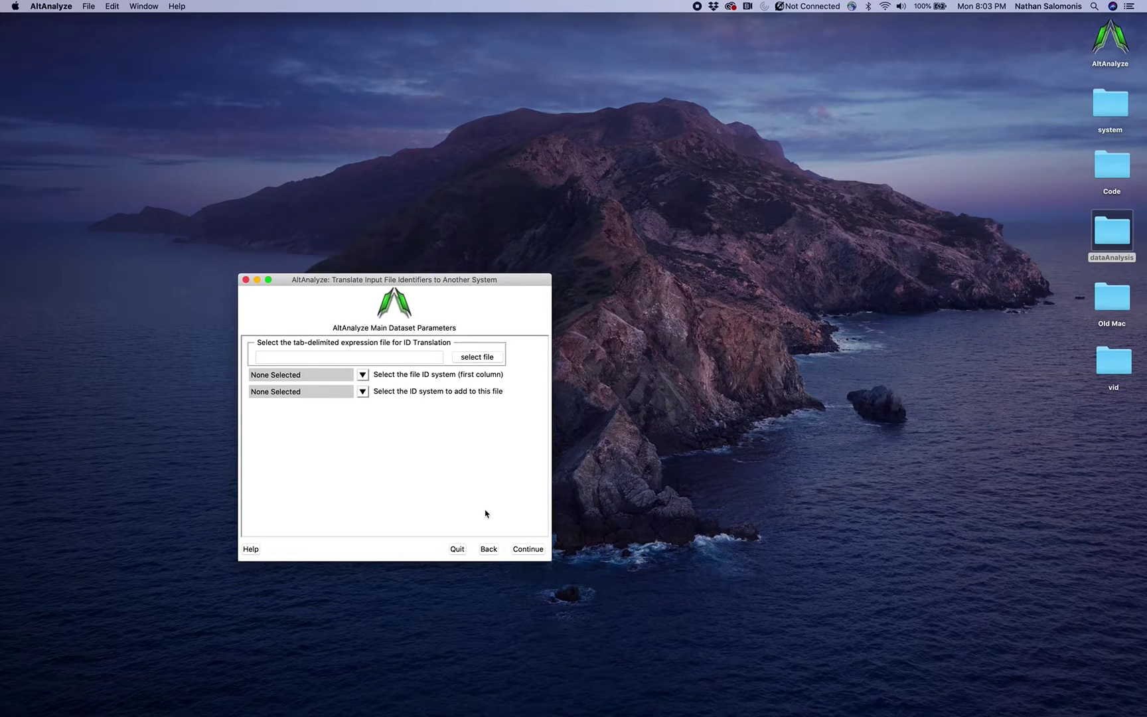
# Scroll through the available ID systems and close the list, leaving None Selected
pyautogui.click(363, 376)
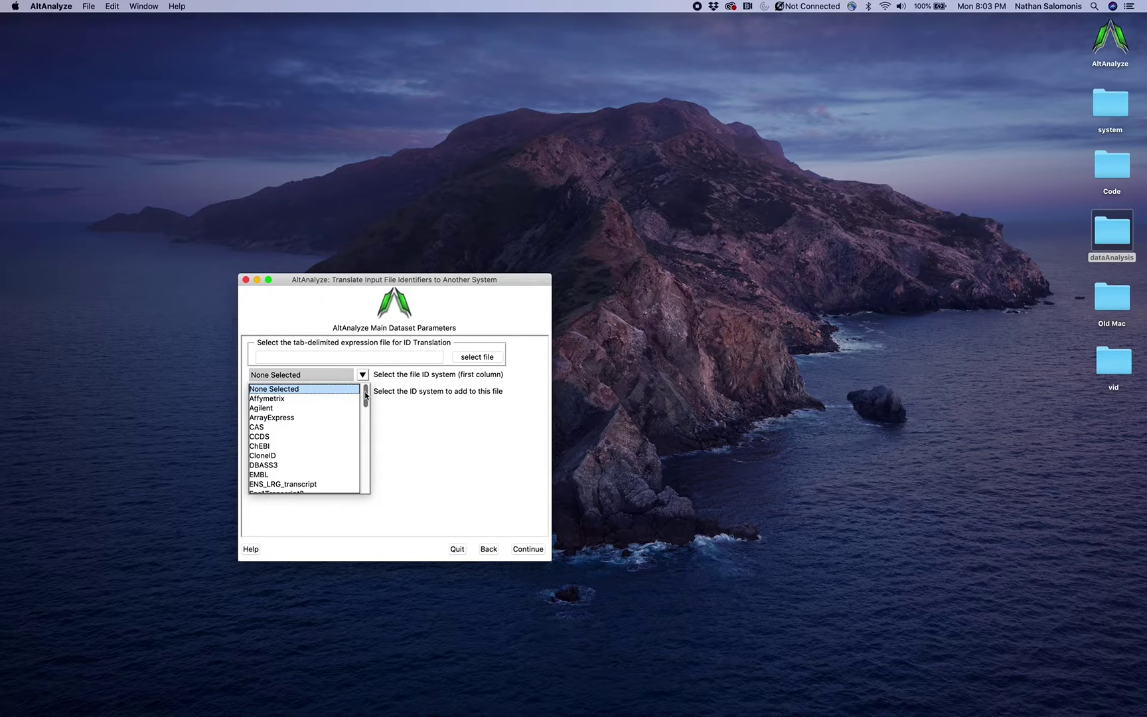
pyautogui.moveTo(365, 400); pyautogui.dragTo(351, 483)
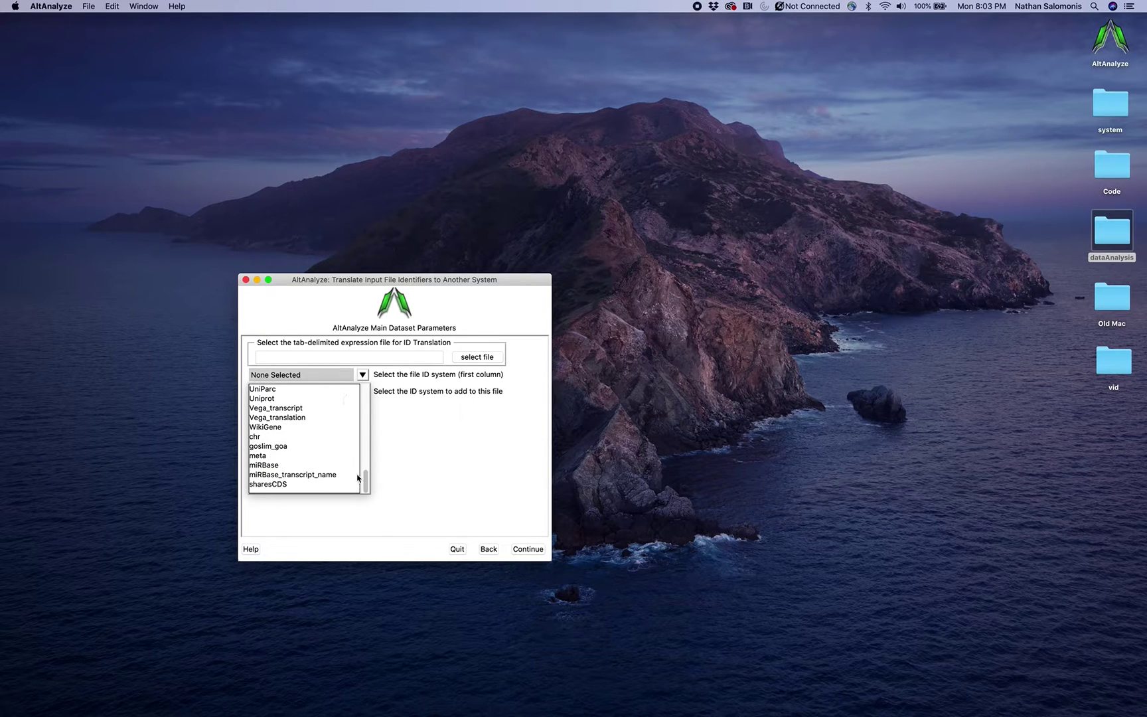
pyautogui.click(416, 453)
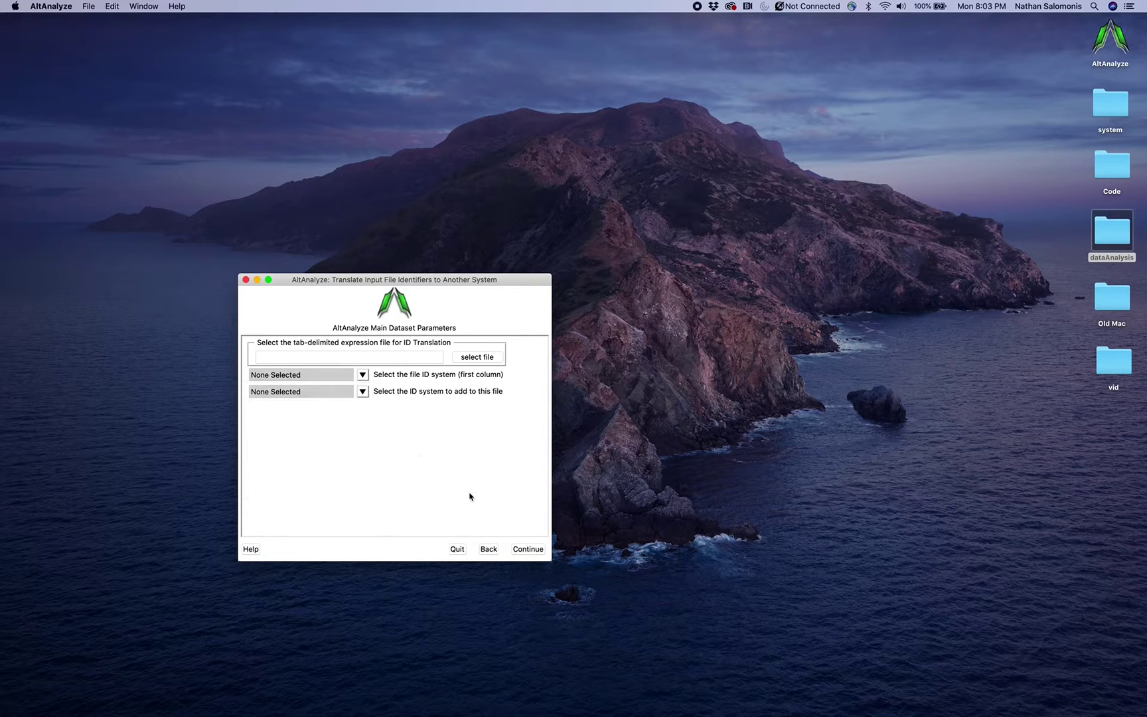
# Return to the additional analysis options and select Cell Classification
pyautogui.click(487, 550)
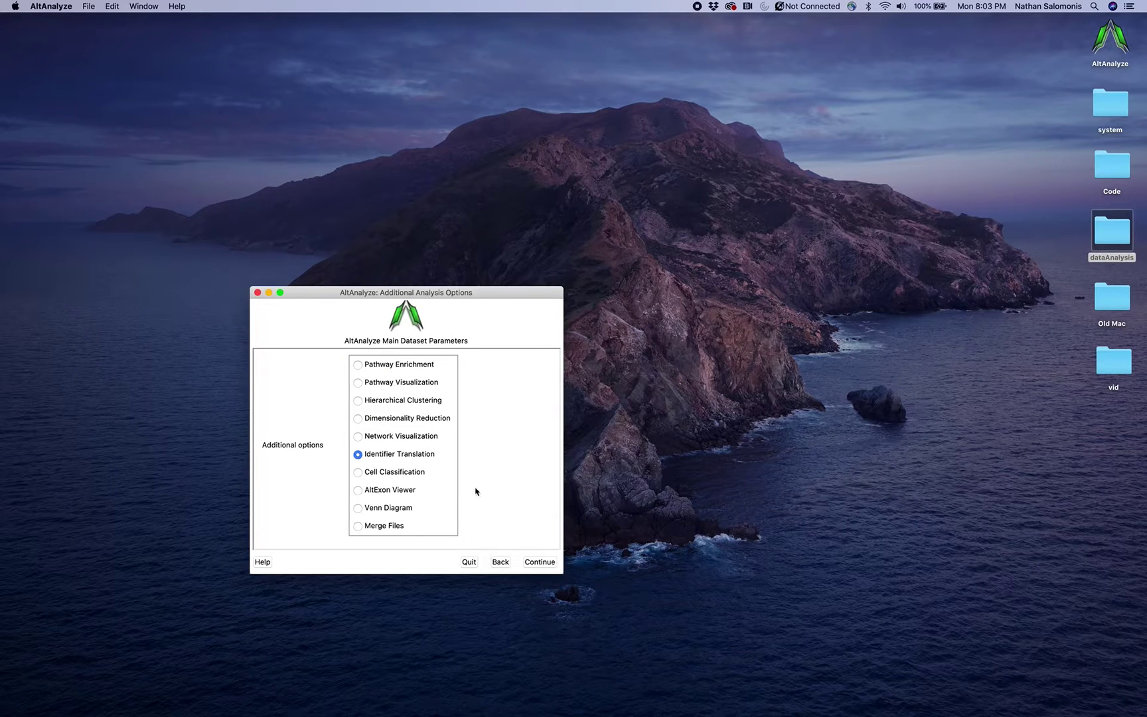
pyautogui.click(414, 475)
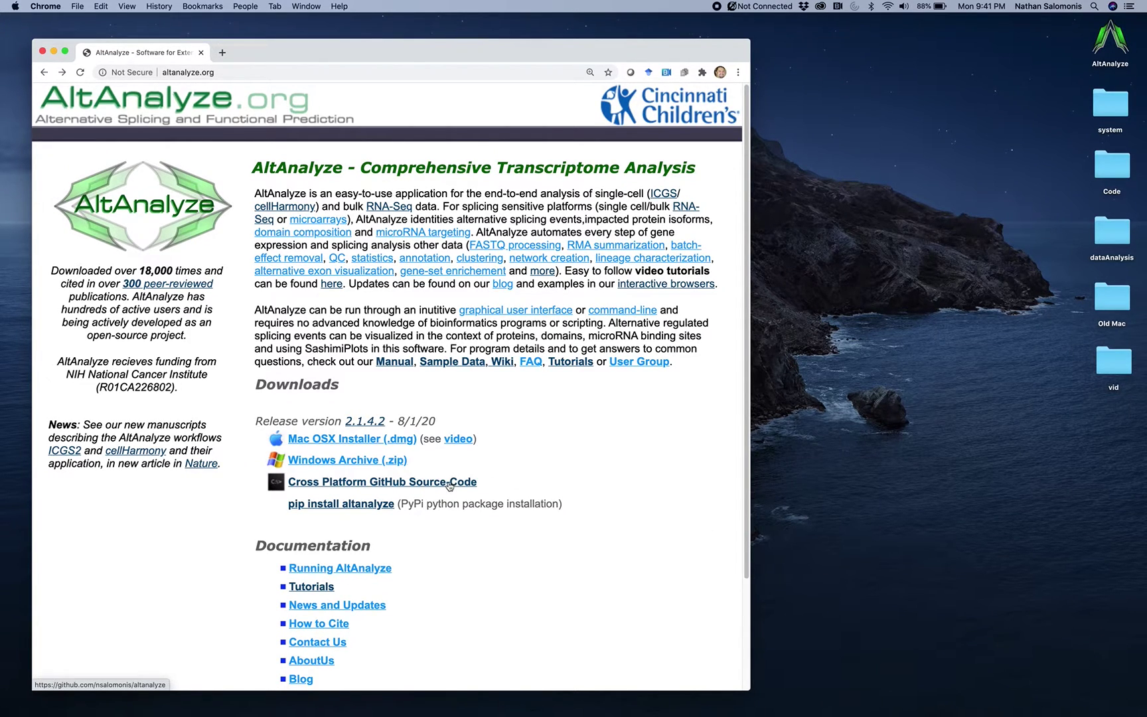
# Inspect the AltAnalyze GitHub repository's Code download options, then return to altanalyze.org and minimize Chrome
pyautogui.click(409, 488)
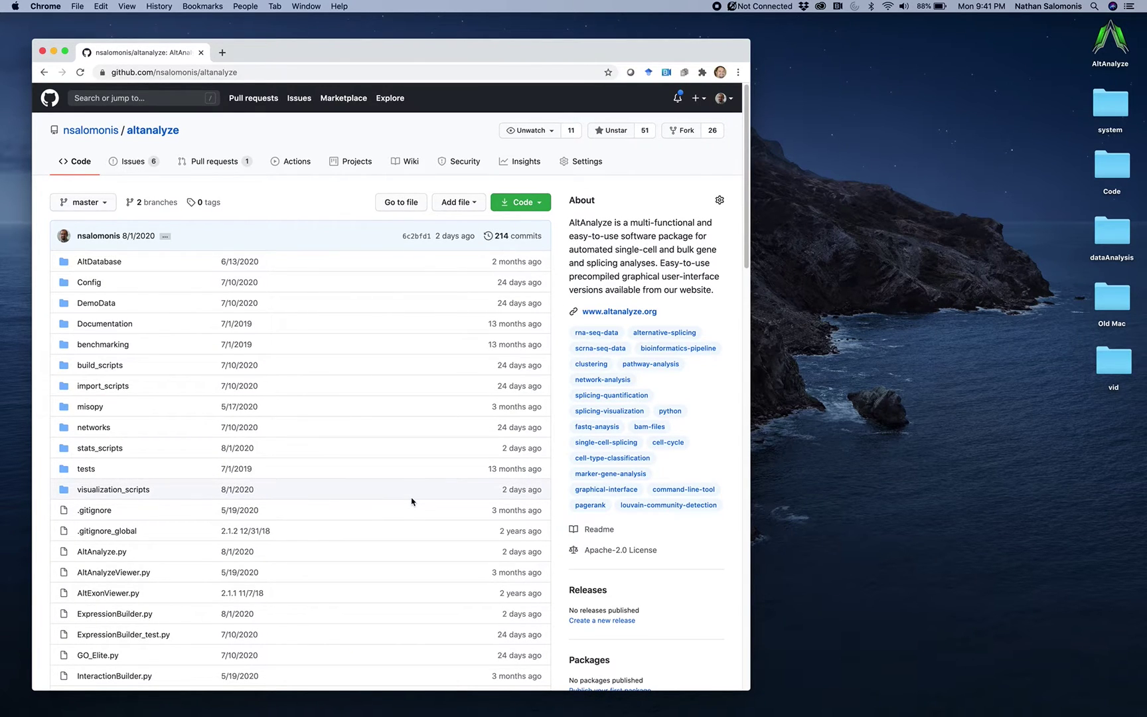
pyautogui.scroll(-1, 411, 491)
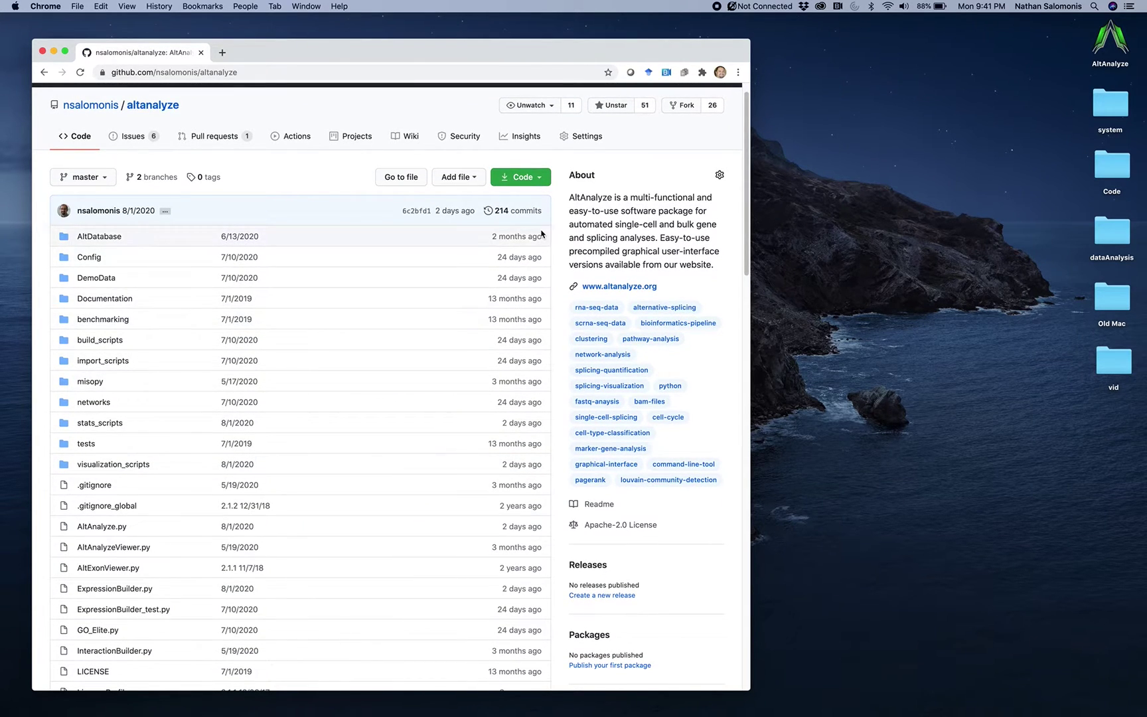
pyautogui.click(543, 182)
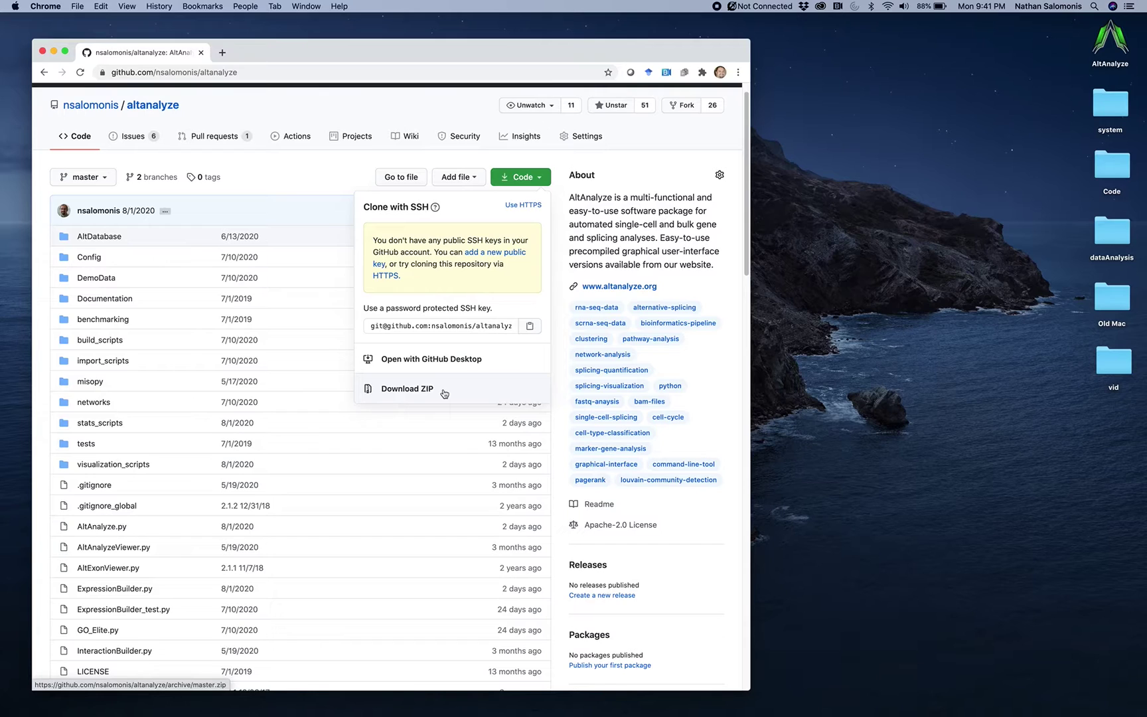
pyautogui.click(343, 180)
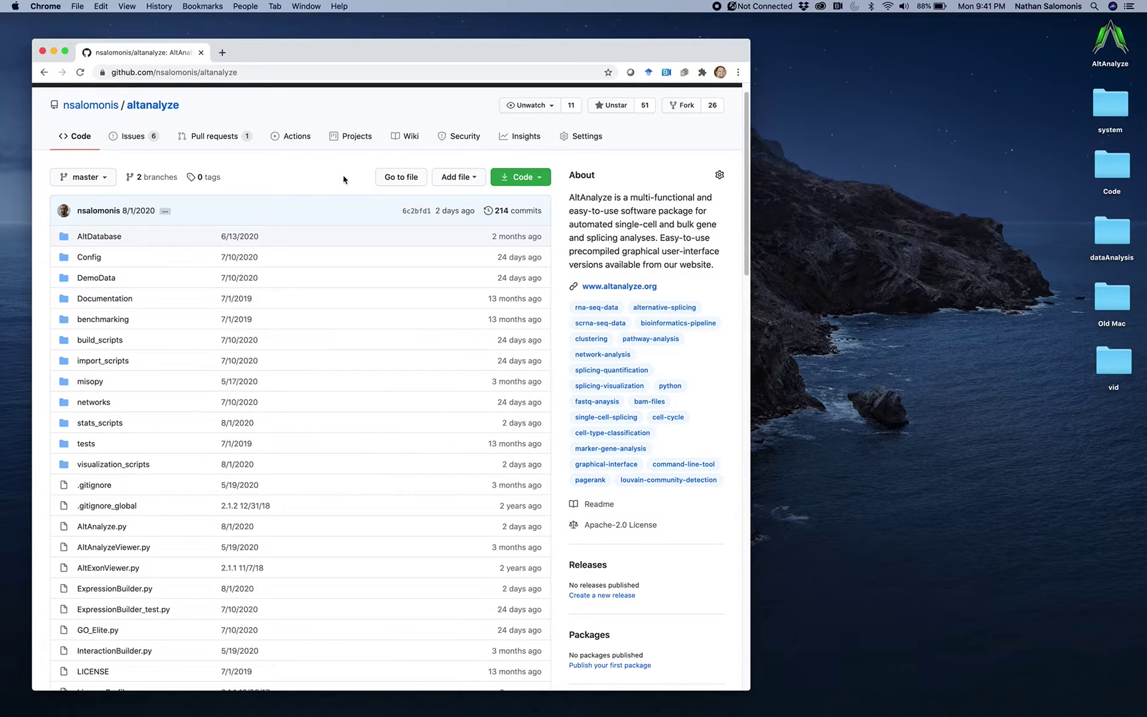
pyautogui.click(44, 73)
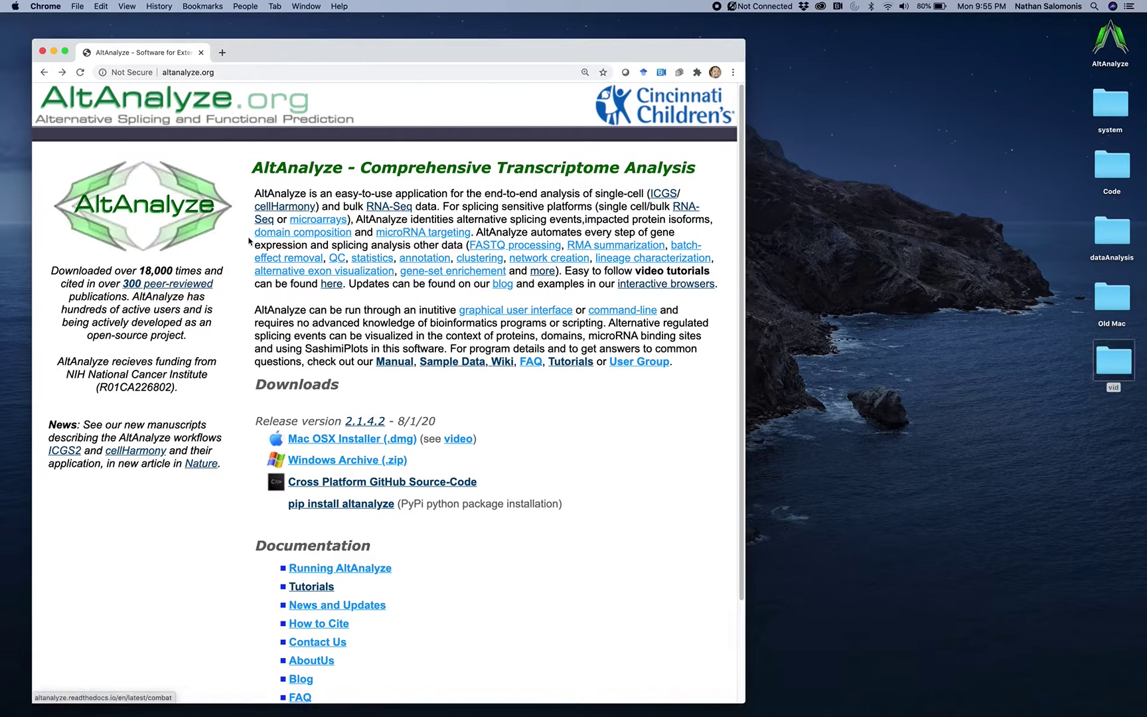
pyautogui.click(53, 51)
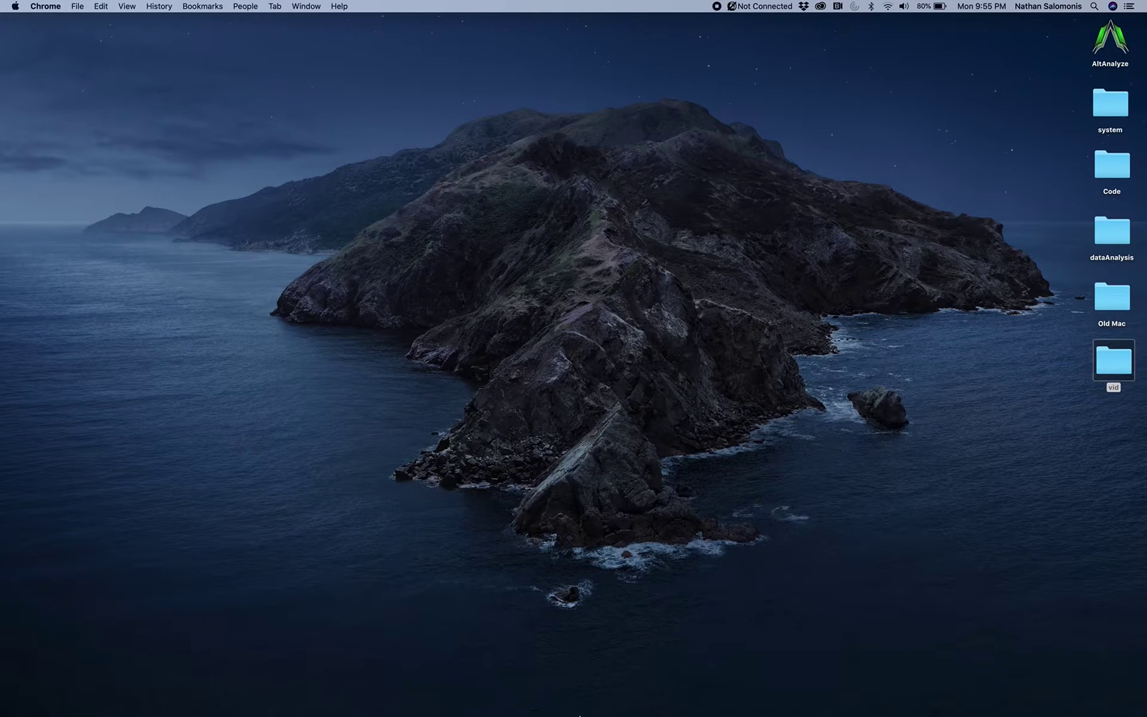
# Reveal the Dock at the bottom of the screen to reach the Terminal icon
pyautogui.moveTo(616, 711)
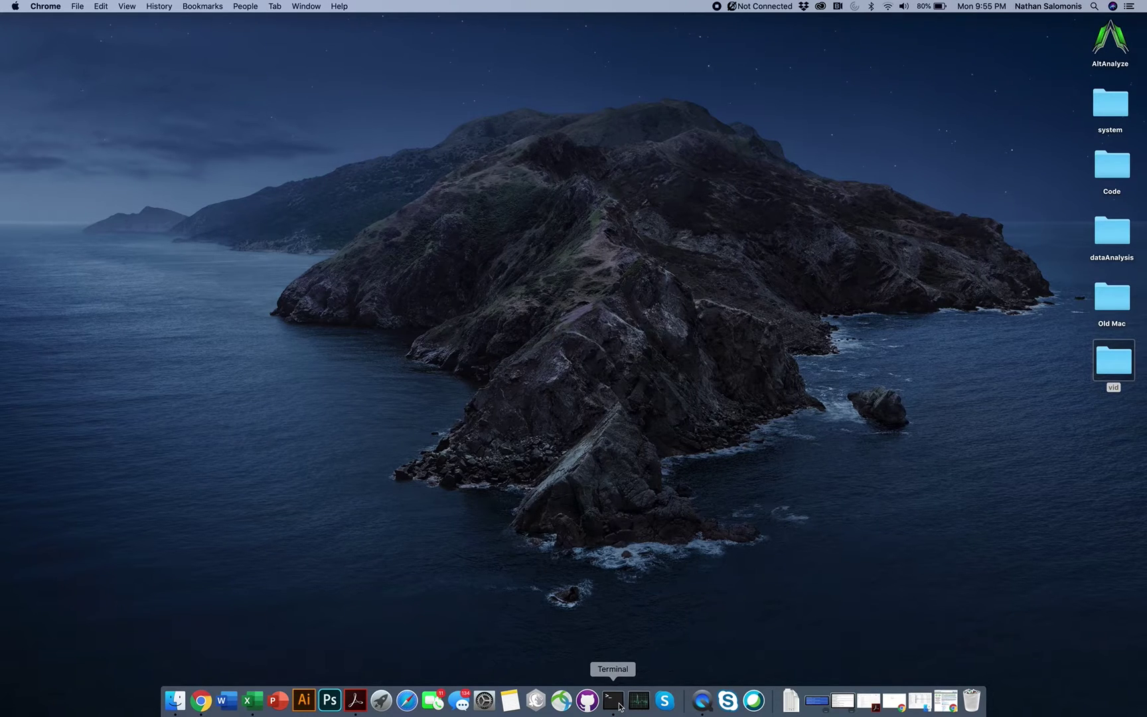
# Bring Terminal forward and open a new Basic-profile shell window
pyautogui.click(614, 701)
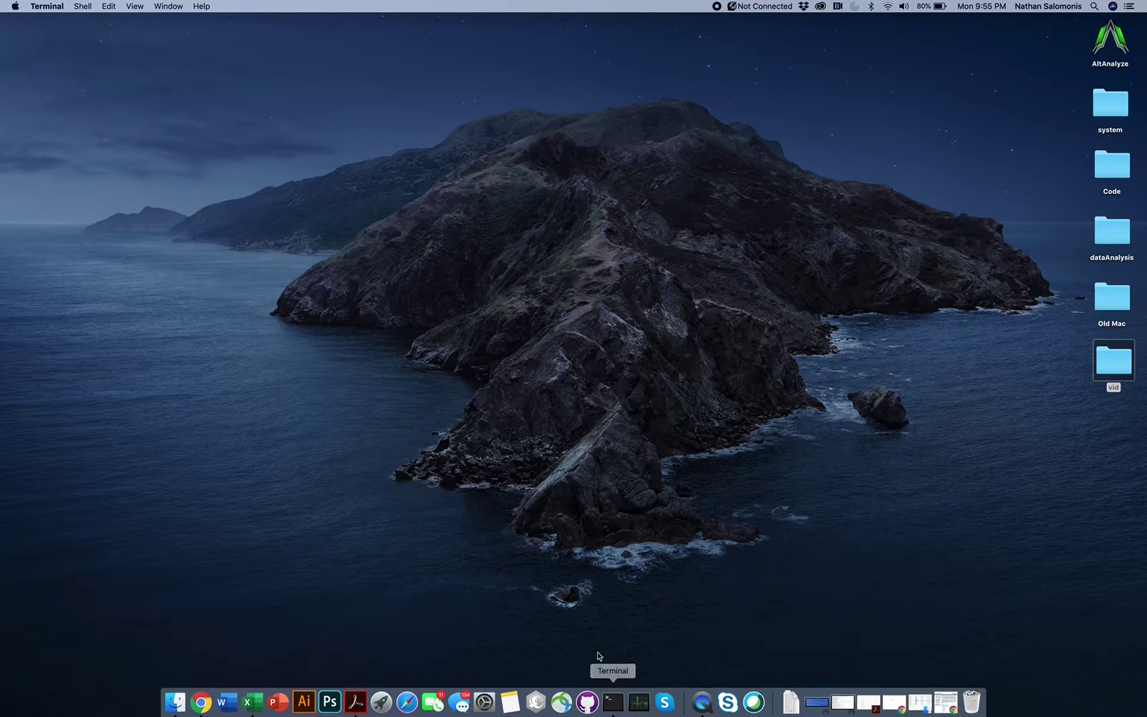
pyautogui.click(90, 5)
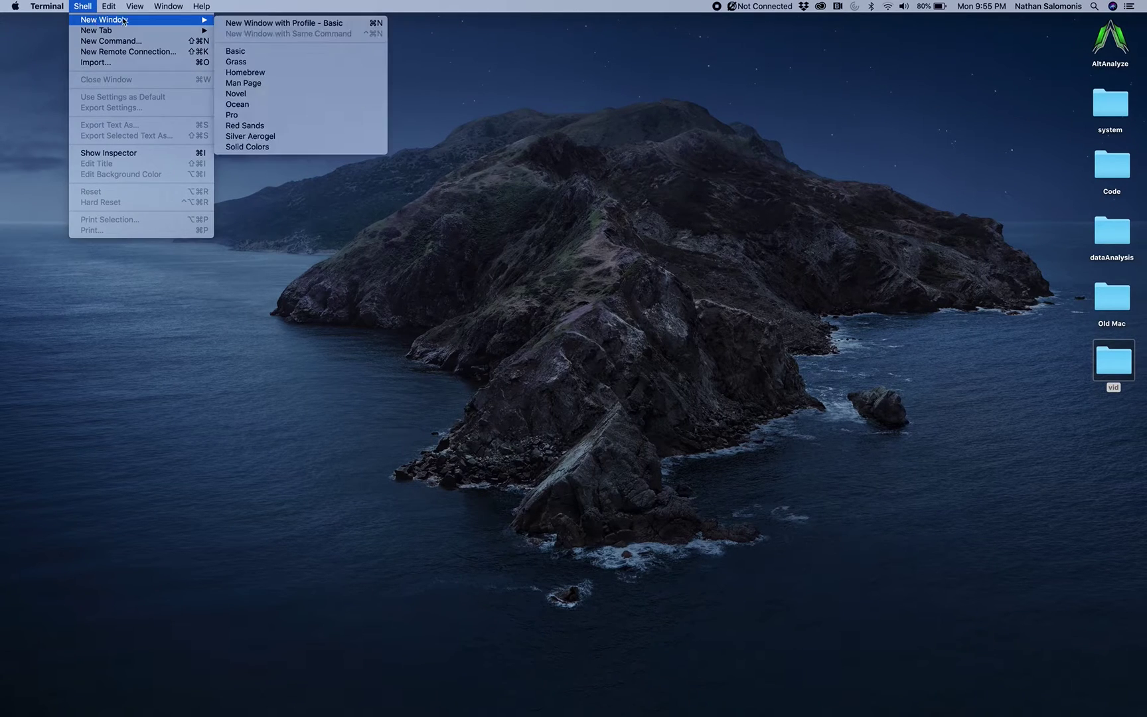
pyautogui.click(292, 20)
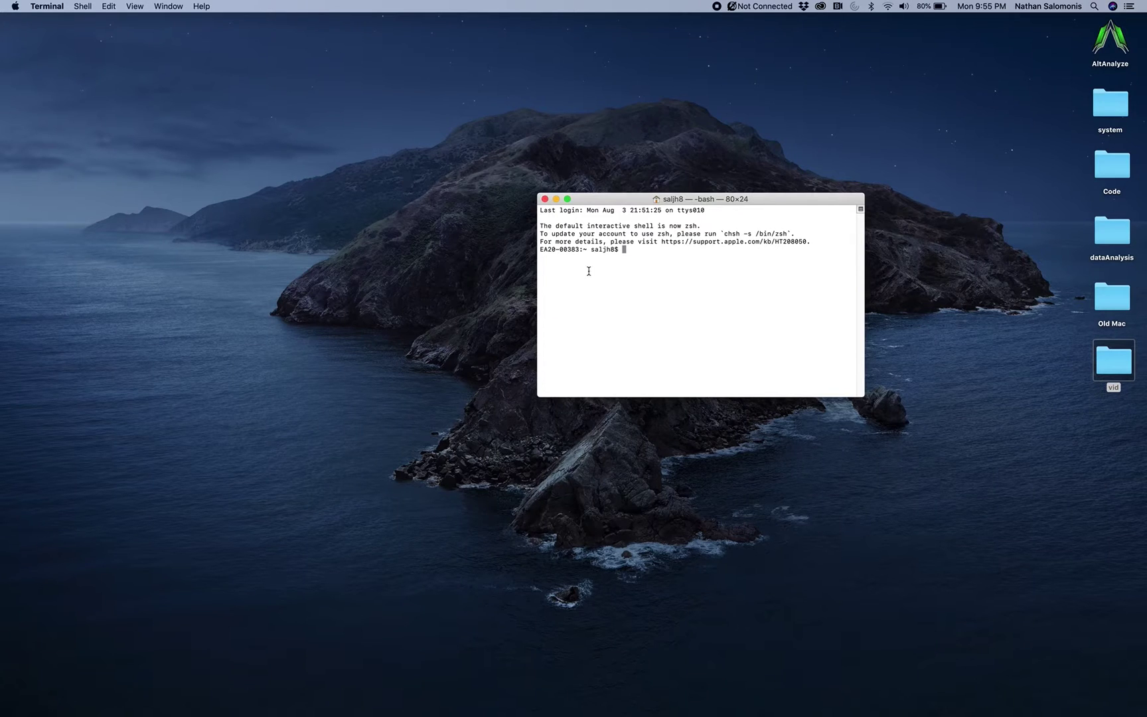
# Run AltAnalyze, begin an analysis, and quit at the missing species databases warning
pyautogui.write('AltAnalyze')
pyautogui.press('Return')
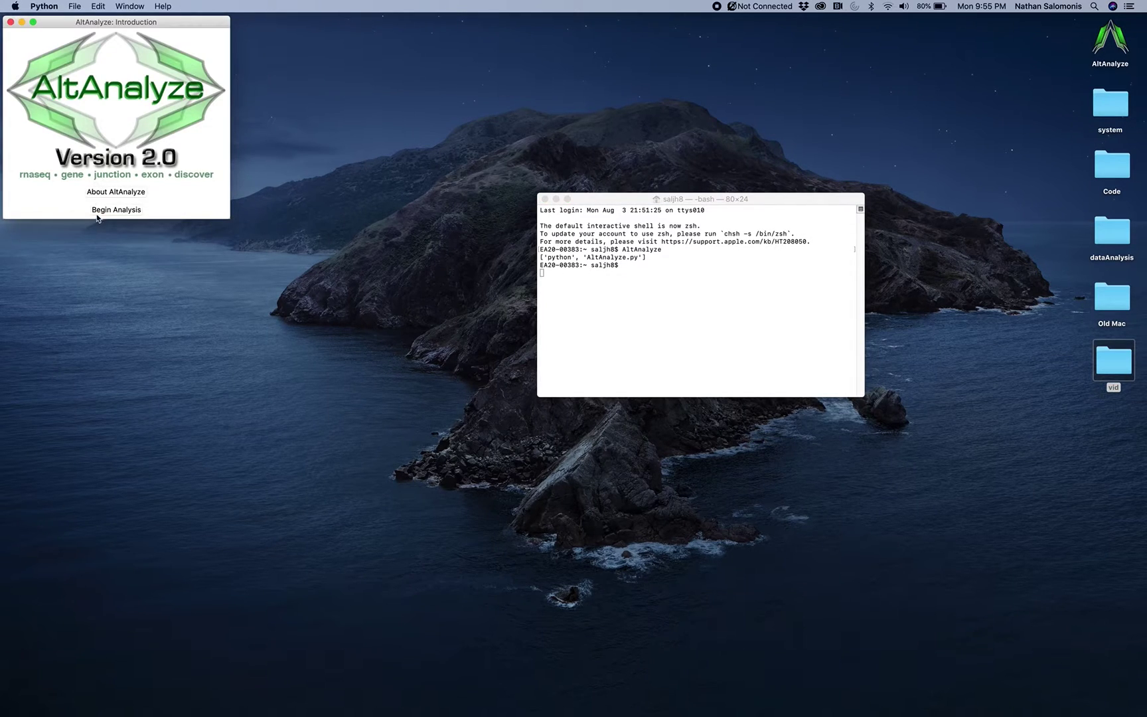
pyautogui.click(110, 210)
pyautogui.click(302, 318)
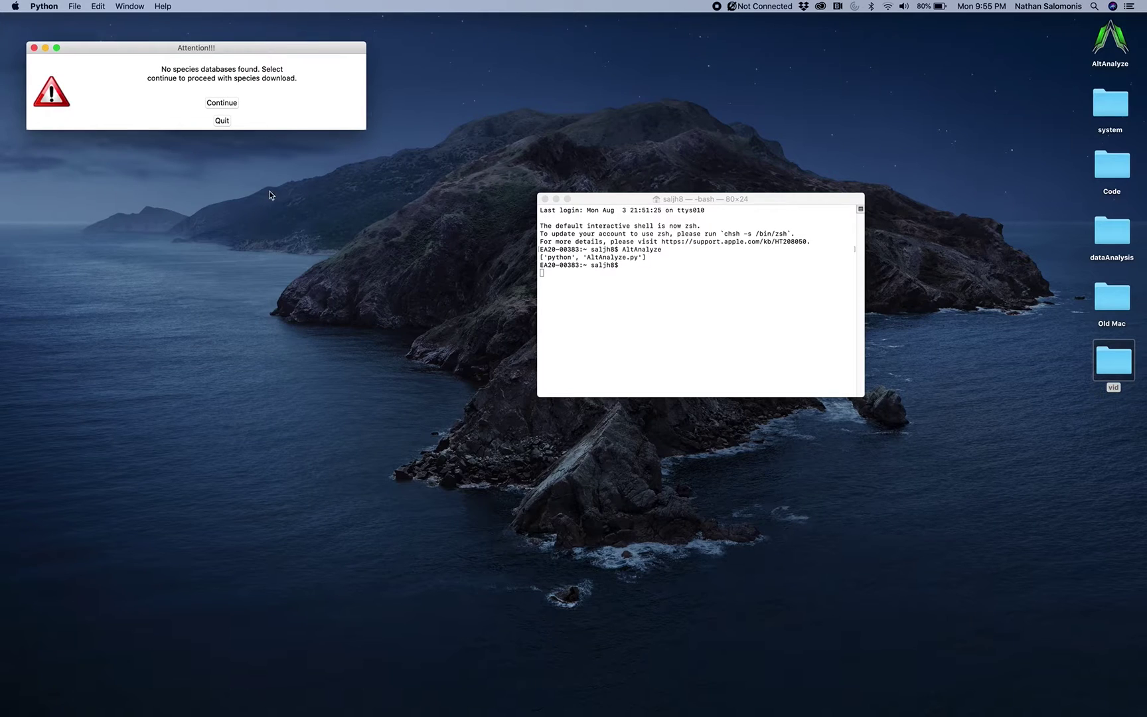
pyautogui.click(221, 120)
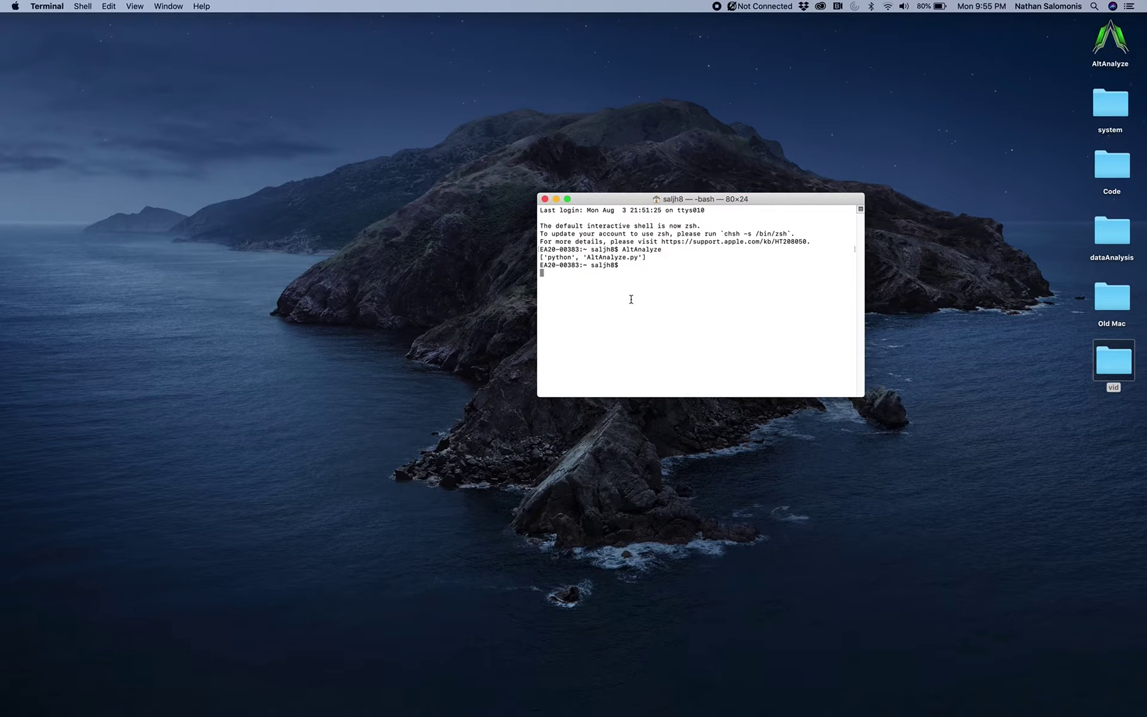
# Run AltAnalyze --species Mm --update Official --version EnsMart72 --additional all
pyautogui.press('Return')
pyautogui.write('AltAnlayz')
pyautogui.press('BackSpace')
pyautogui.press('BackSpace')
pyautogui.press('BackSpace')
pyautogui.press('BackSpace')
pyautogui.write('alyze')
pyautogui.write('--species Mm --update Official --version EnsMart72 --additional all')
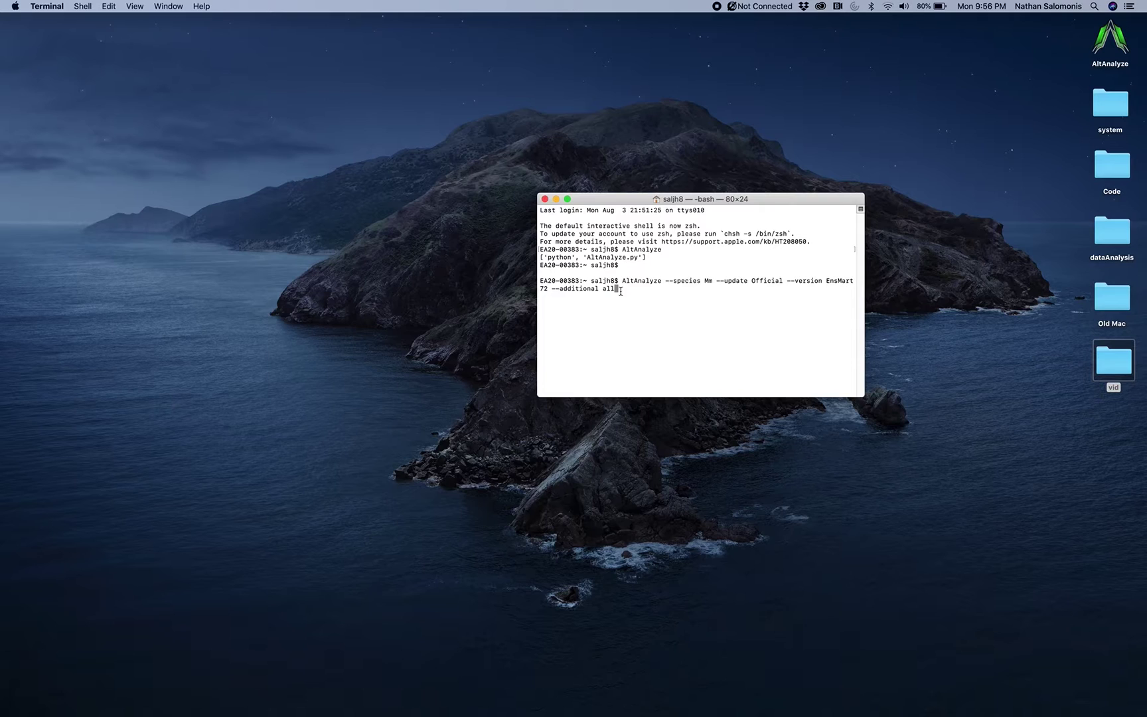
pyautogui.press('Return')
pyautogui.press('Return')
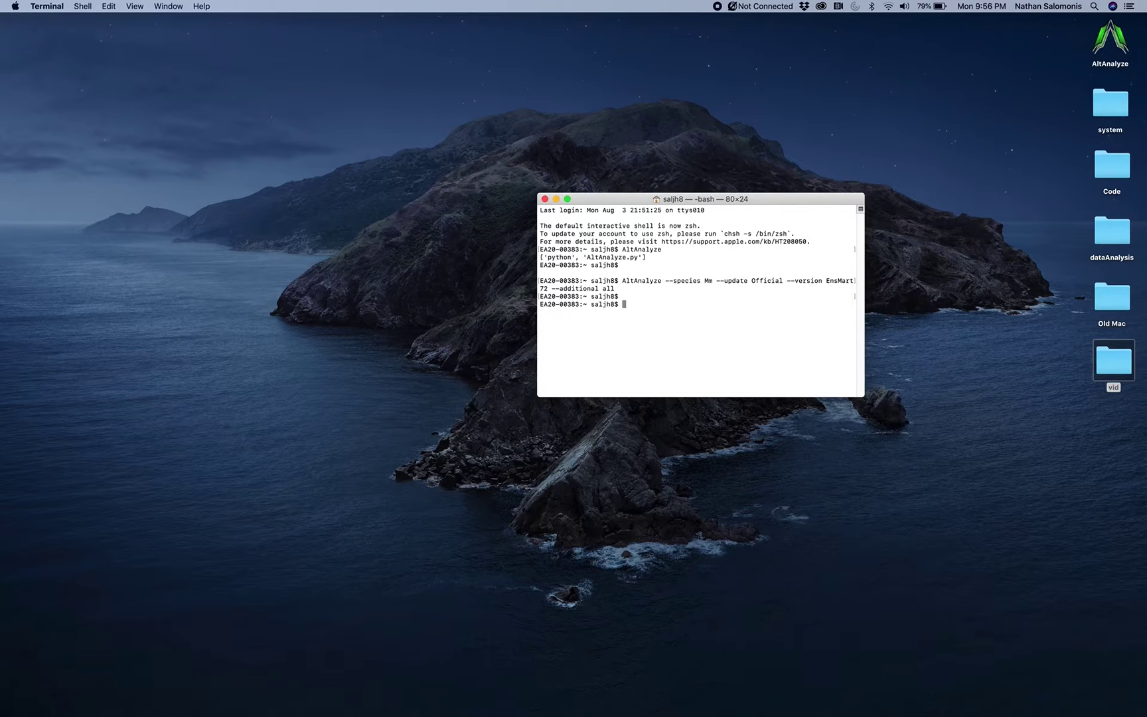
# Enter python AltAnalyze.py with the same update options at the prompt, without running it
pyautogui.write('python AltAnalyze')
pyautogui.press('Tab')
pyautogui.write('--species Mm --update Official --version EnsMart72 --additional all')
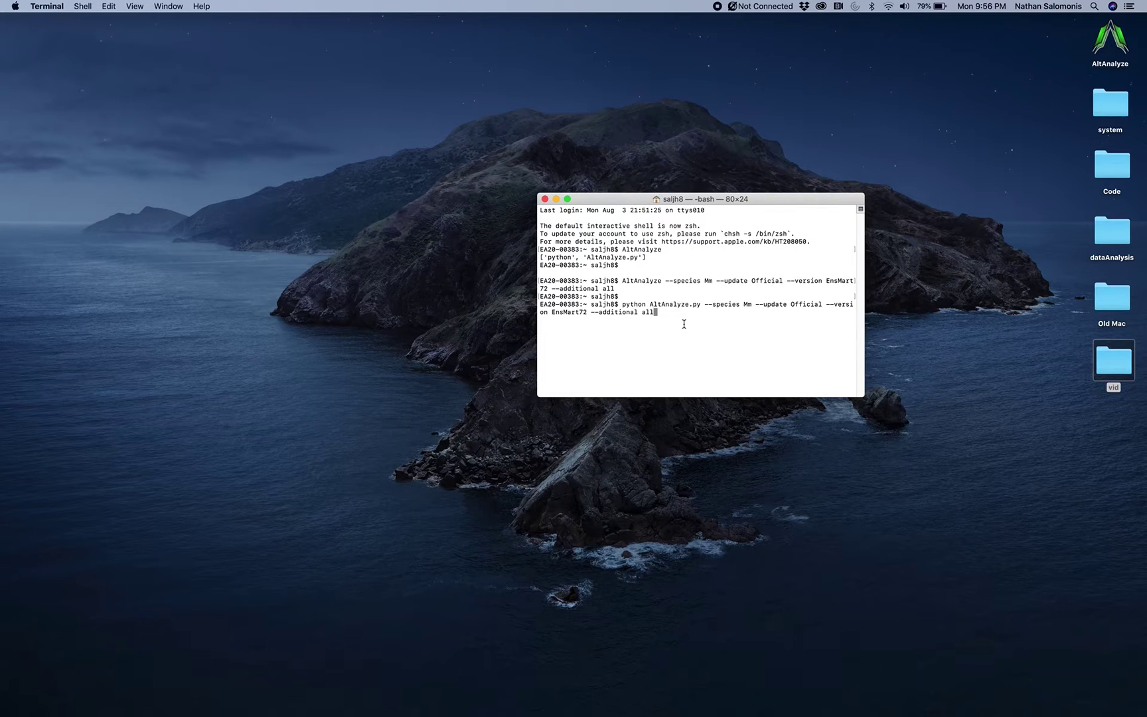
# Switch to Chrome and restore the minimized altanalyze.org window
pyautogui.press('super+Tab')
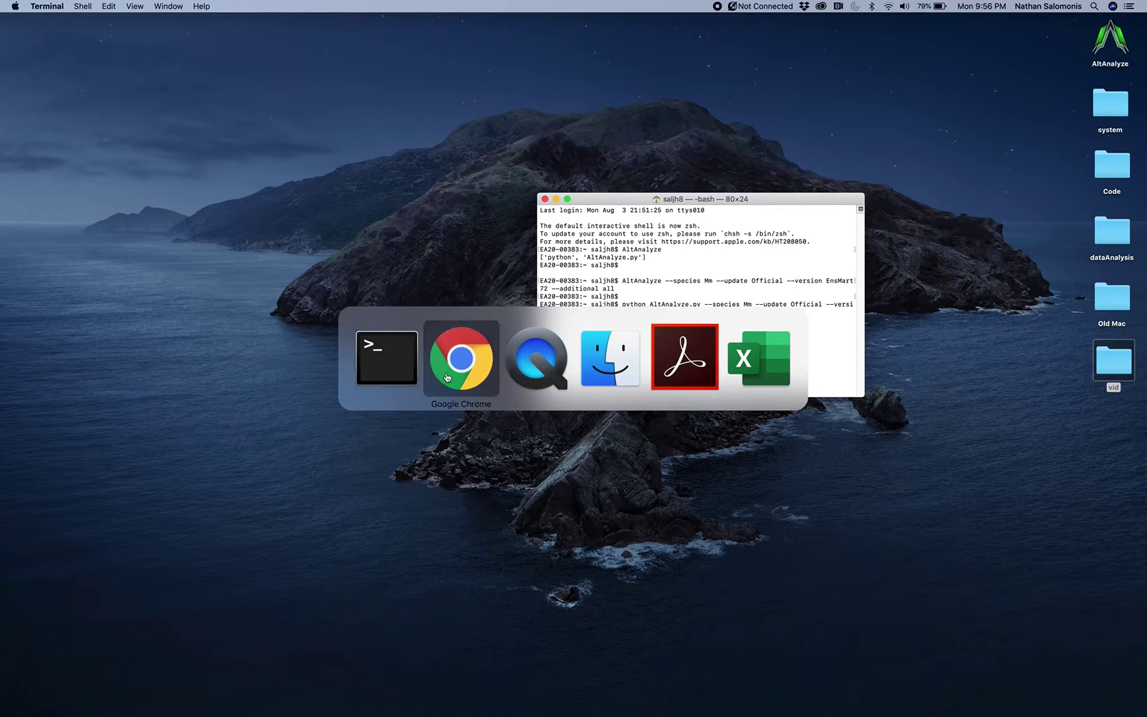
pyautogui.click(446, 377)
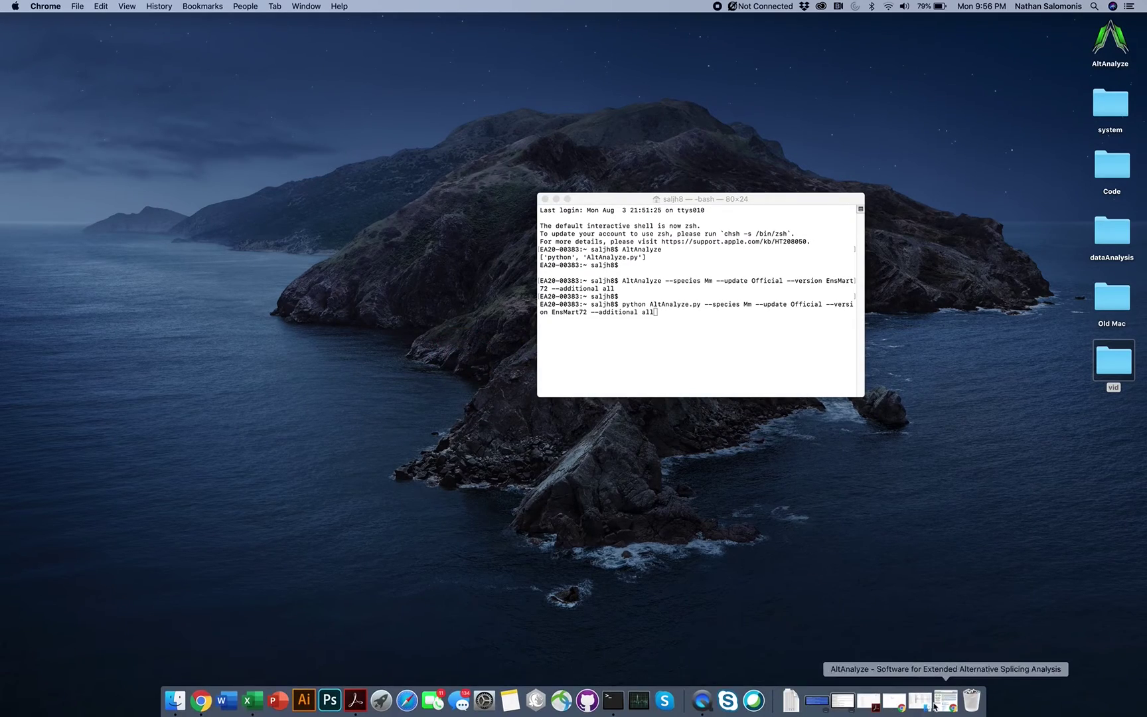
pyautogui.click(935, 705)
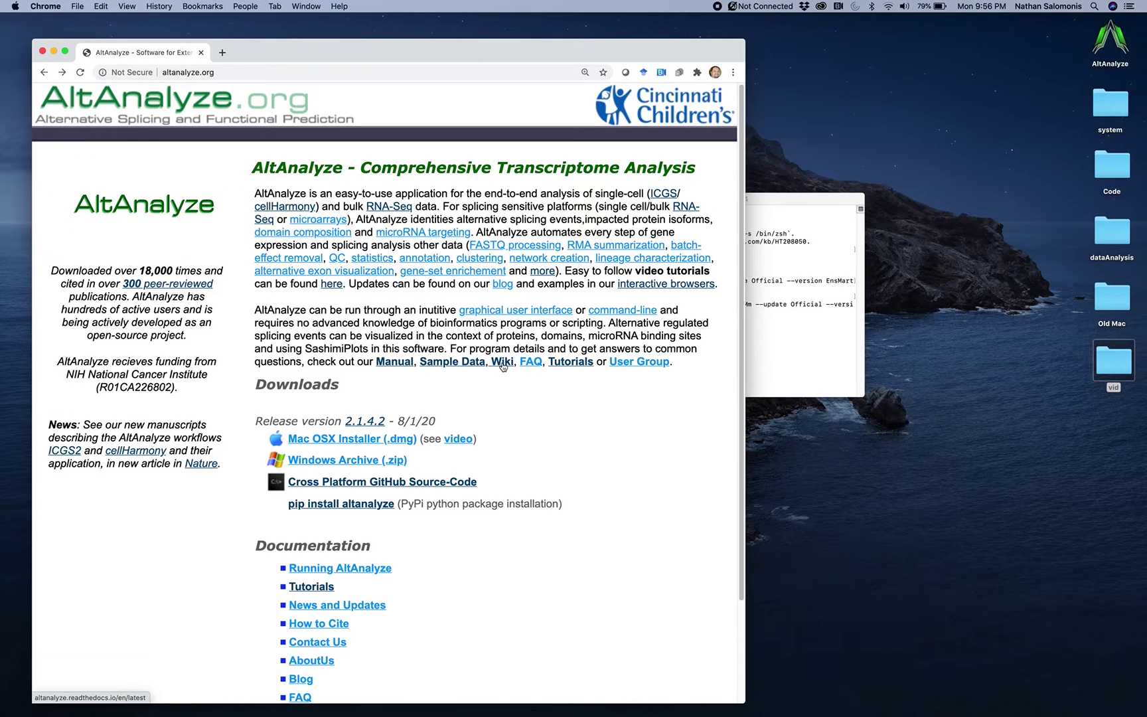
# On the AltAnalyze GitHub wiki, search pages for 'command' and open CommandLineMode
pyautogui.click(365, 483)
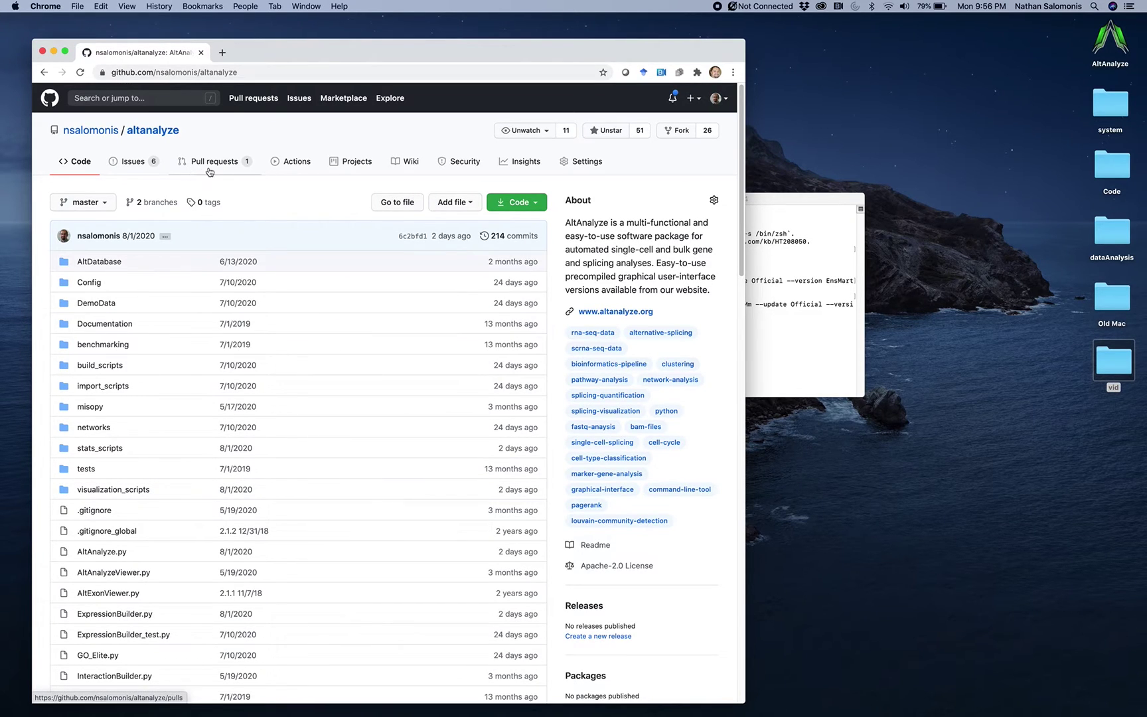
pyautogui.click(411, 163)
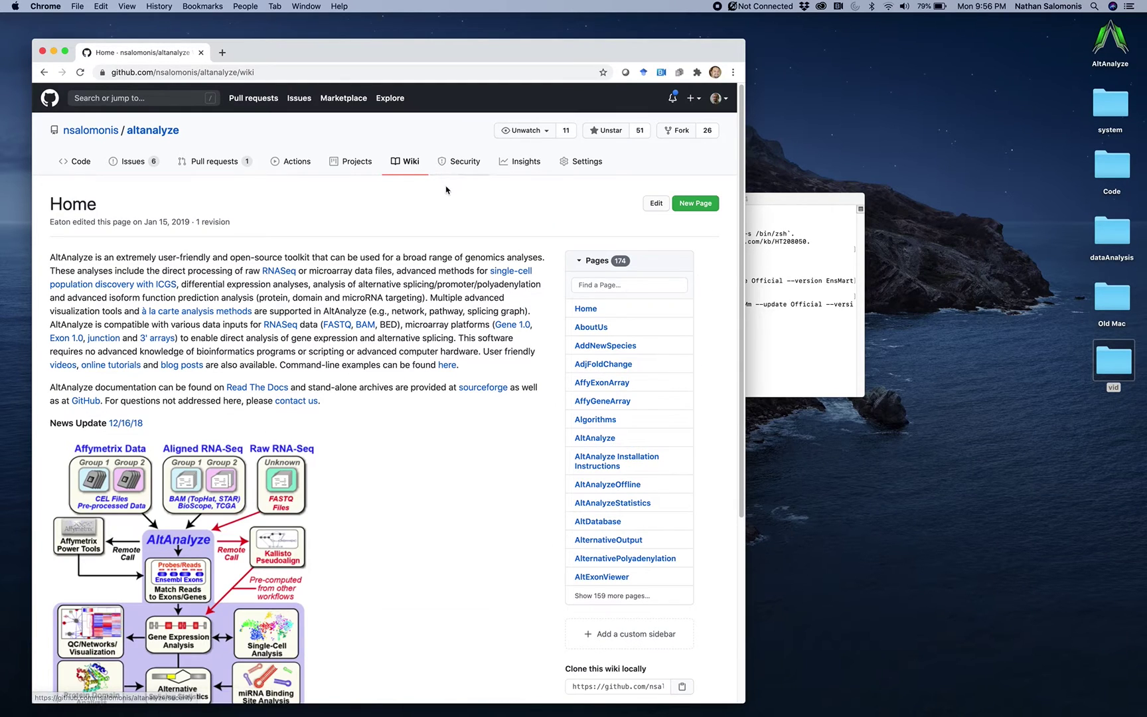
pyautogui.click(612, 282)
pyautogui.write('c')
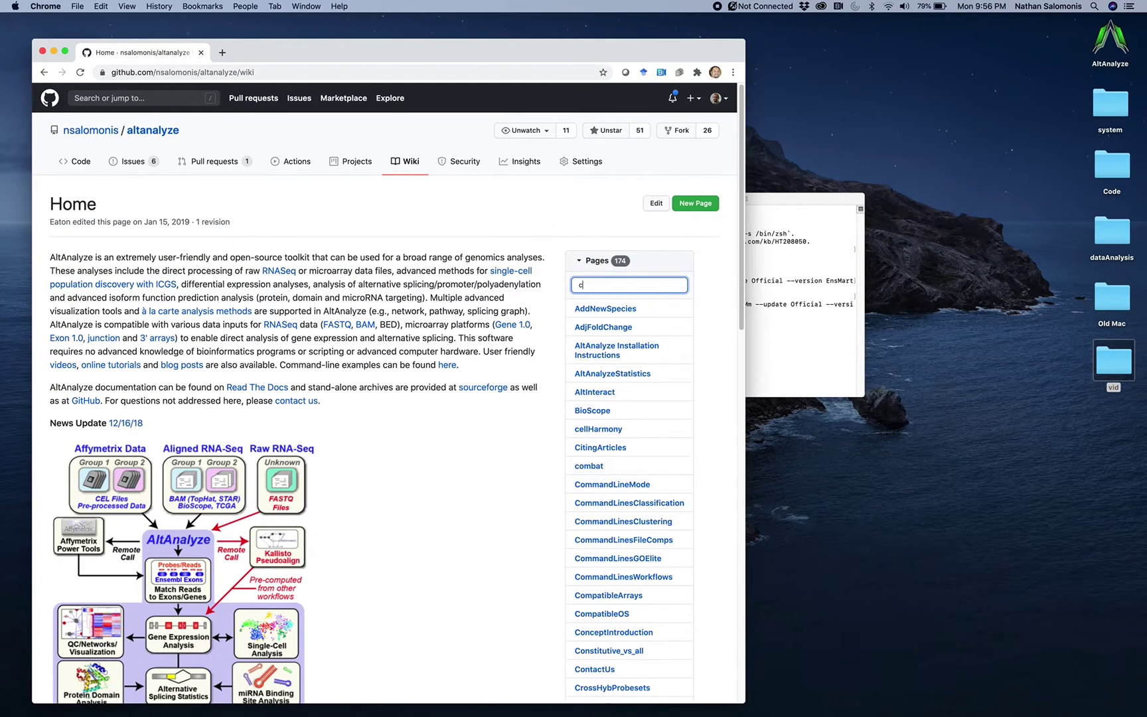
pyautogui.write('ommand')
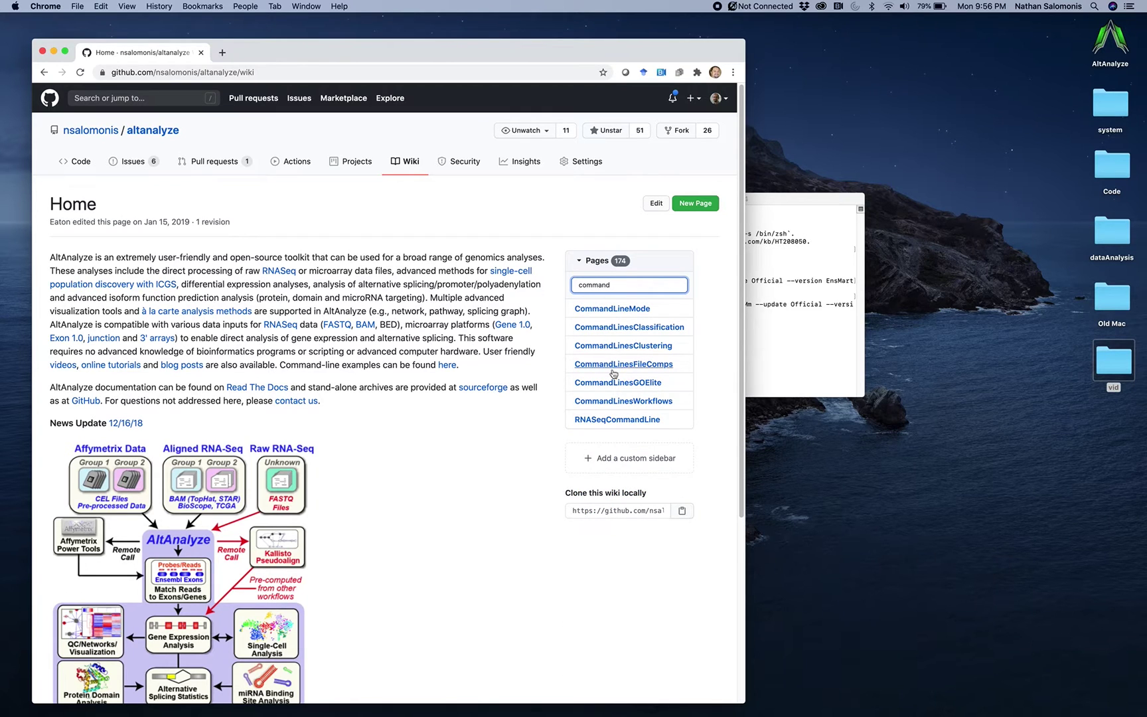
pyautogui.click(638, 310)
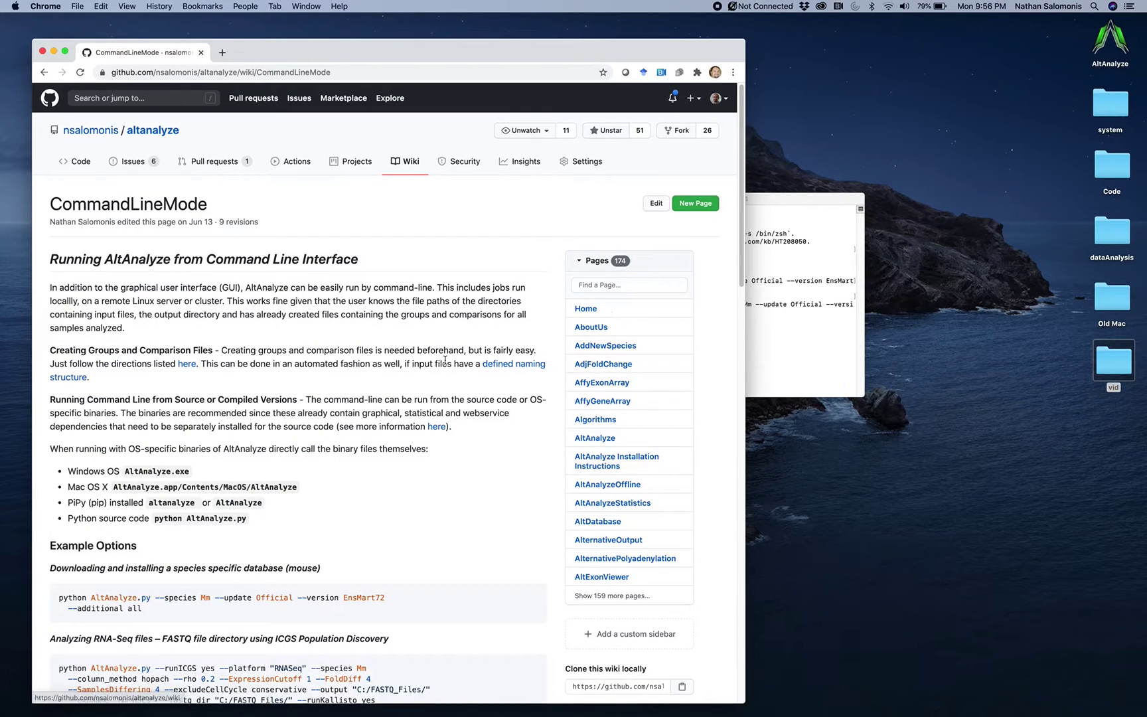
# Scroll down the CommandLineMode page through the FASTQ, BAM, CEL and TPM example commands
pyautogui.scroll(-5, 388, 423)
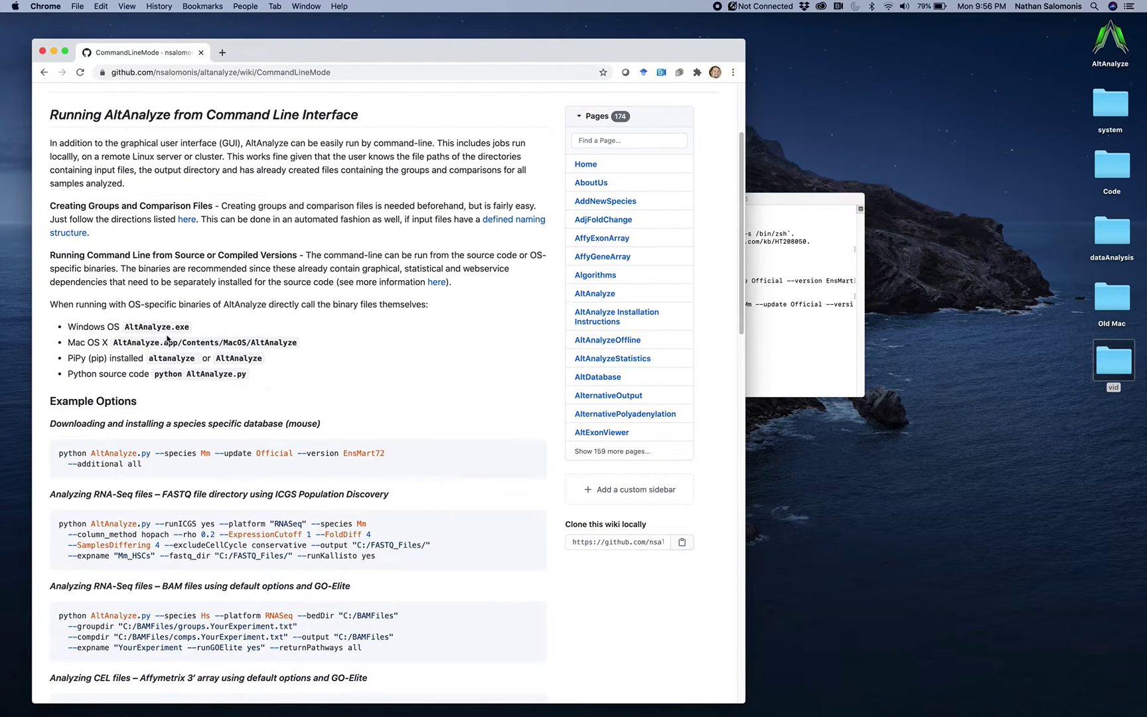
pyautogui.scroll(-8, 228, 377)
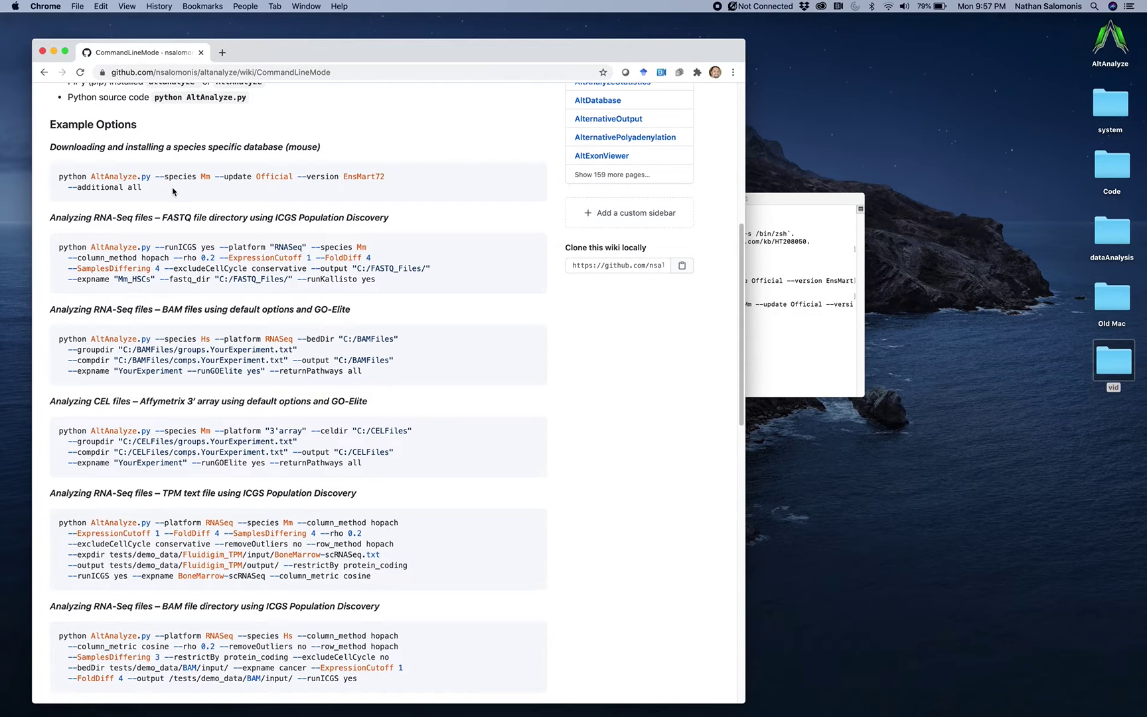
pyautogui.scroll(-2, 172, 191)
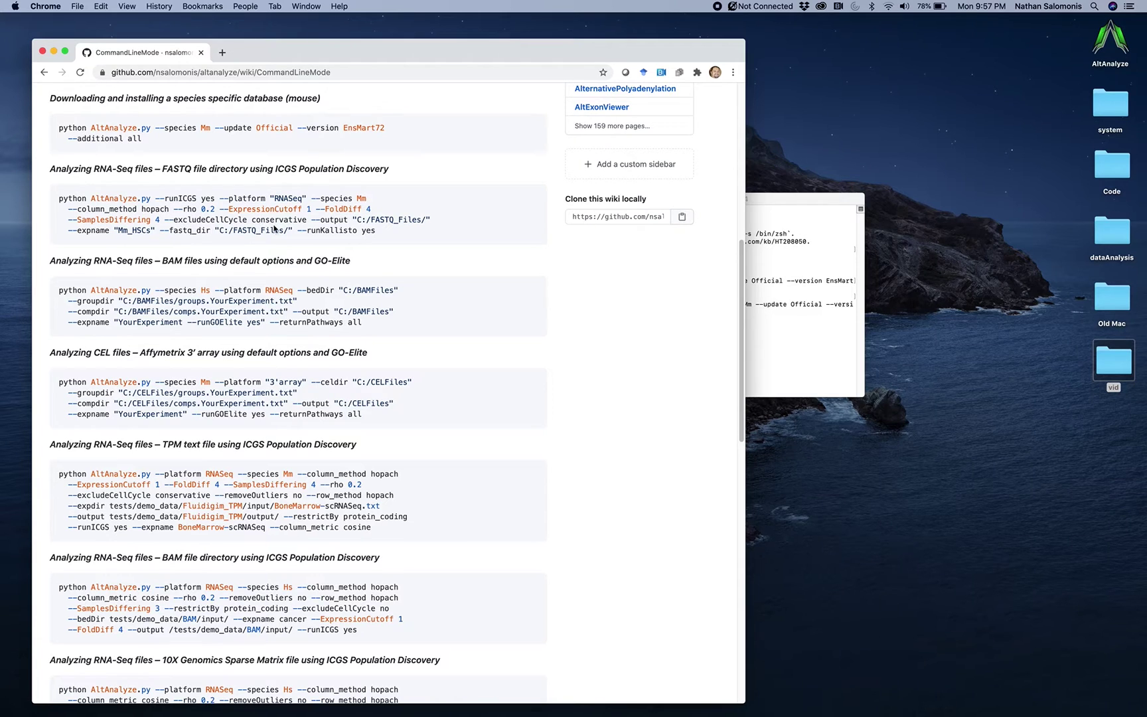
pyautogui.scroll(-3, 275, 226)
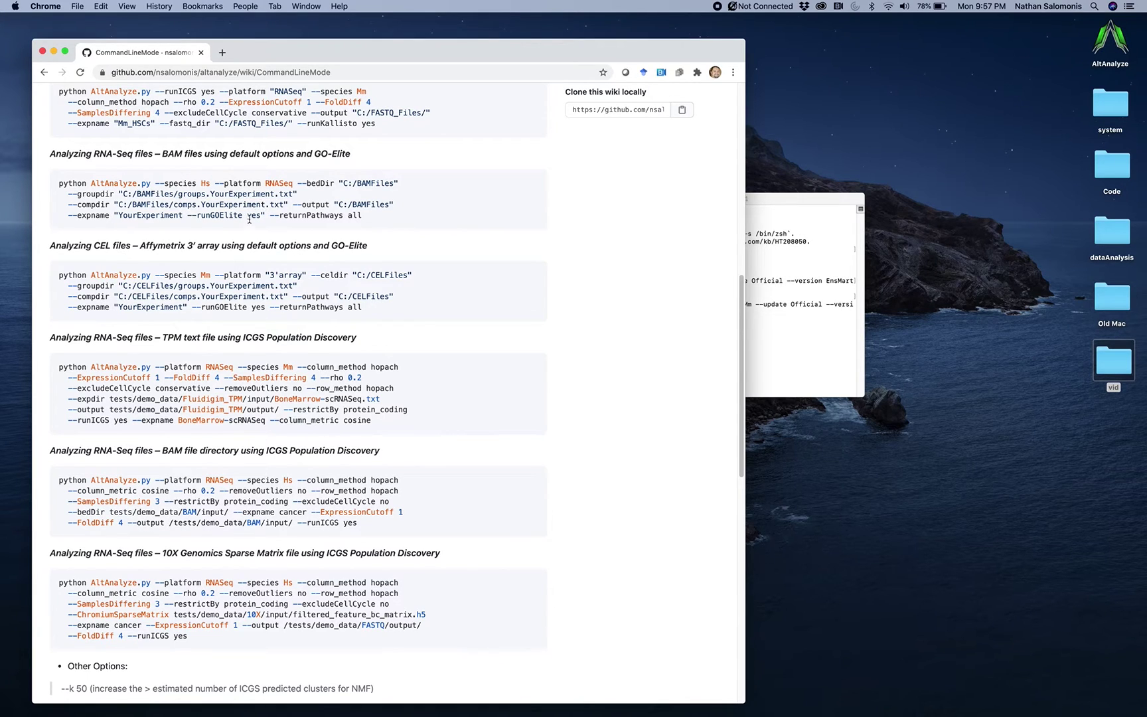
# Scroll past the 10X Genomics example to the Other Options list and UMAP/heatmap examples
pyautogui.scroll(-1, 230, 297)
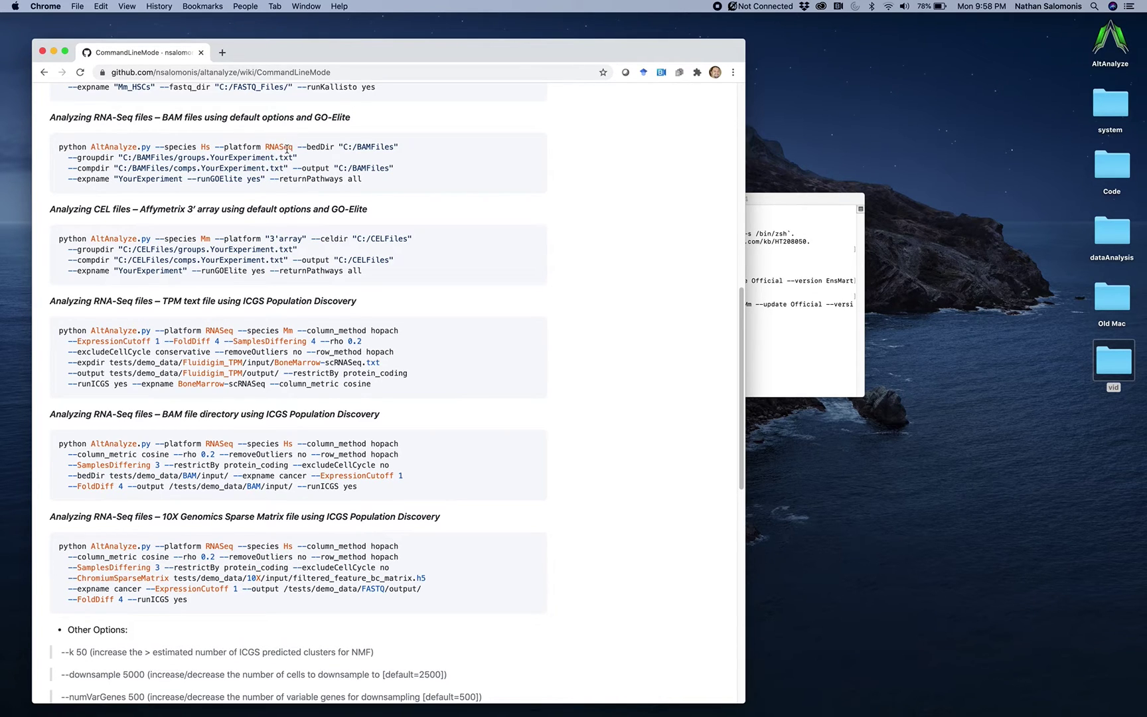
pyautogui.scroll(-2, 199, 349)
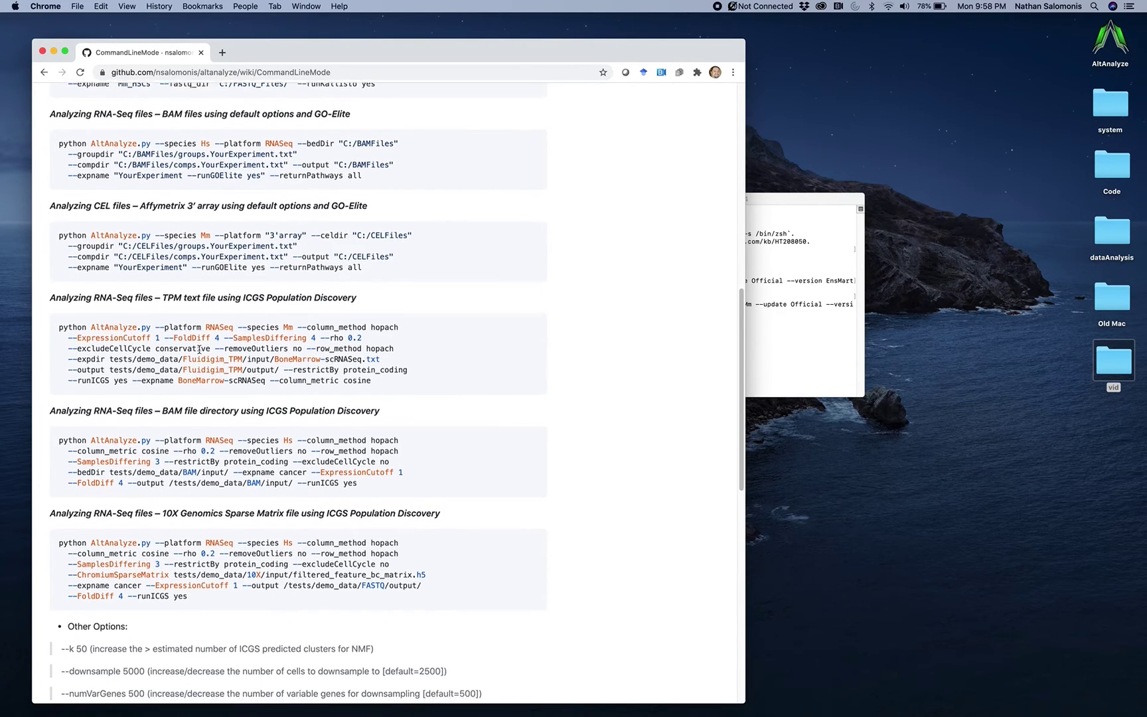
pyautogui.scroll(-1, 199, 349)
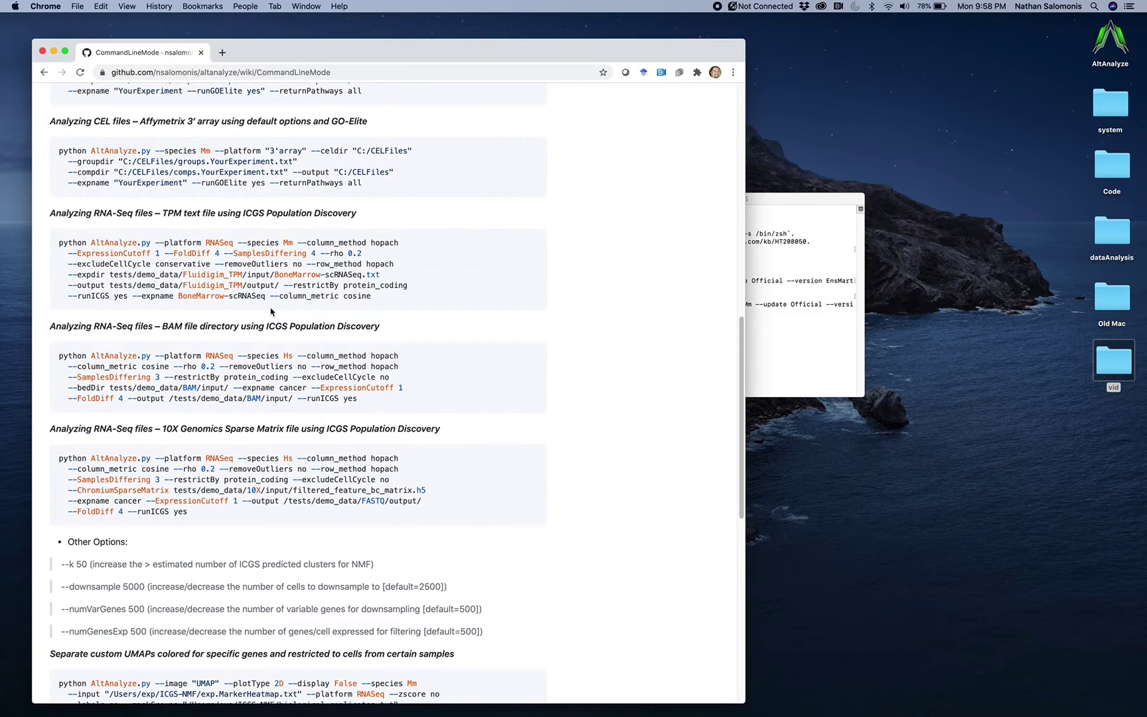
pyautogui.scroll(-1, 222, 423)
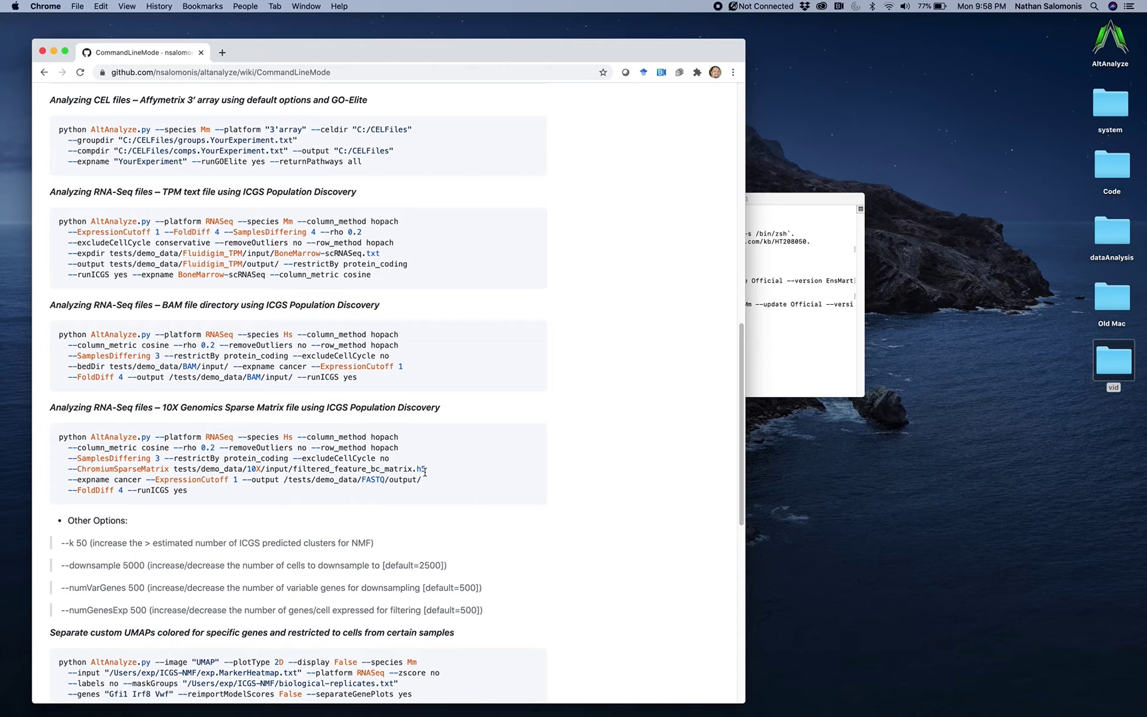
pyautogui.scroll(-5, 427, 471)
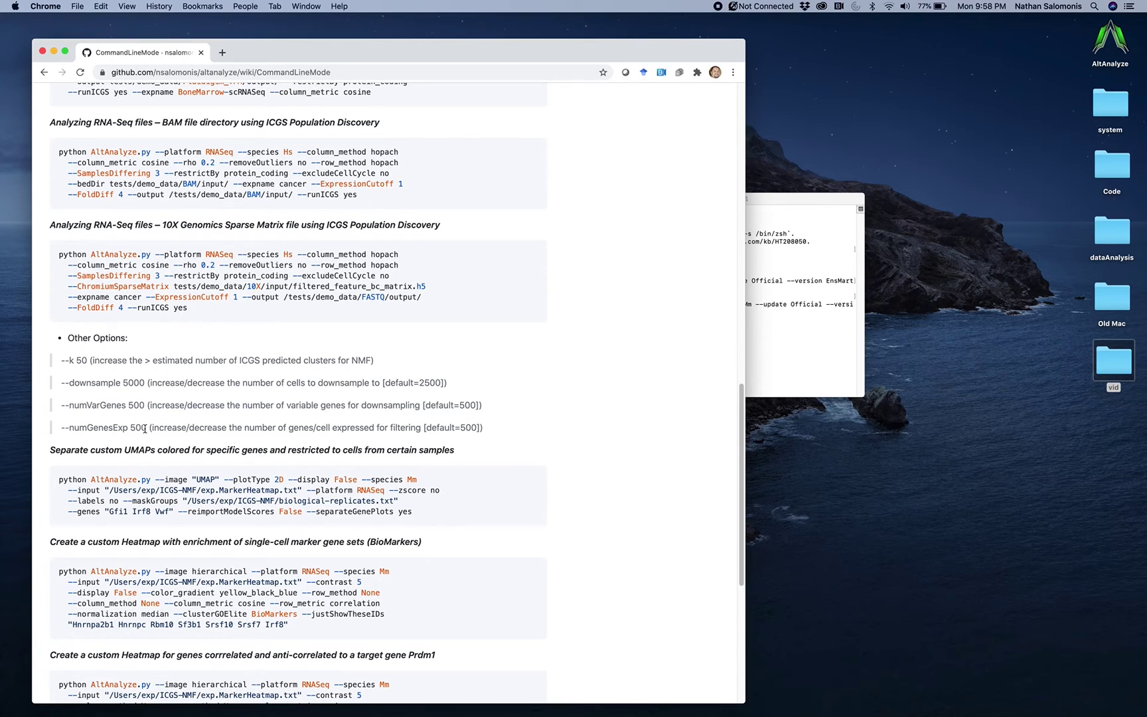
# Scroll to the bottom of the CommandLineMode page to reach its Details links
pyautogui.scroll(-4, 145, 428)
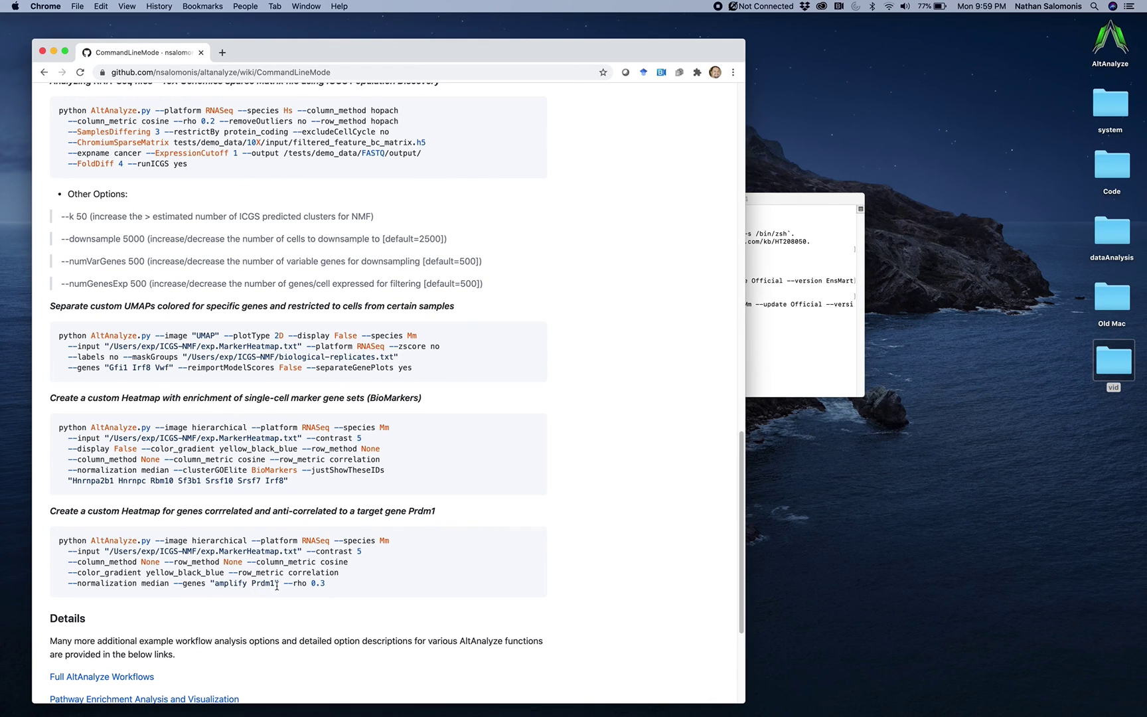
pyautogui.scroll(-5, 276, 586)
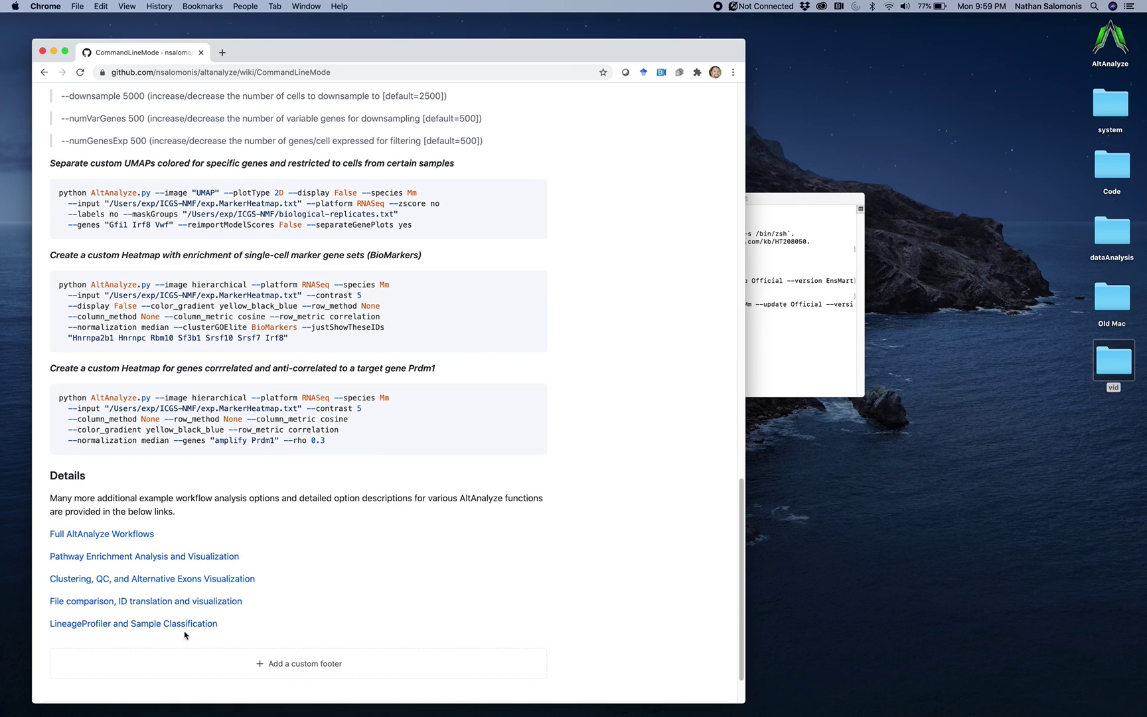
# Go back from the wiki page and view the altanalyze Issues list (6 open, 38 closed)
pyautogui.click(44, 73)
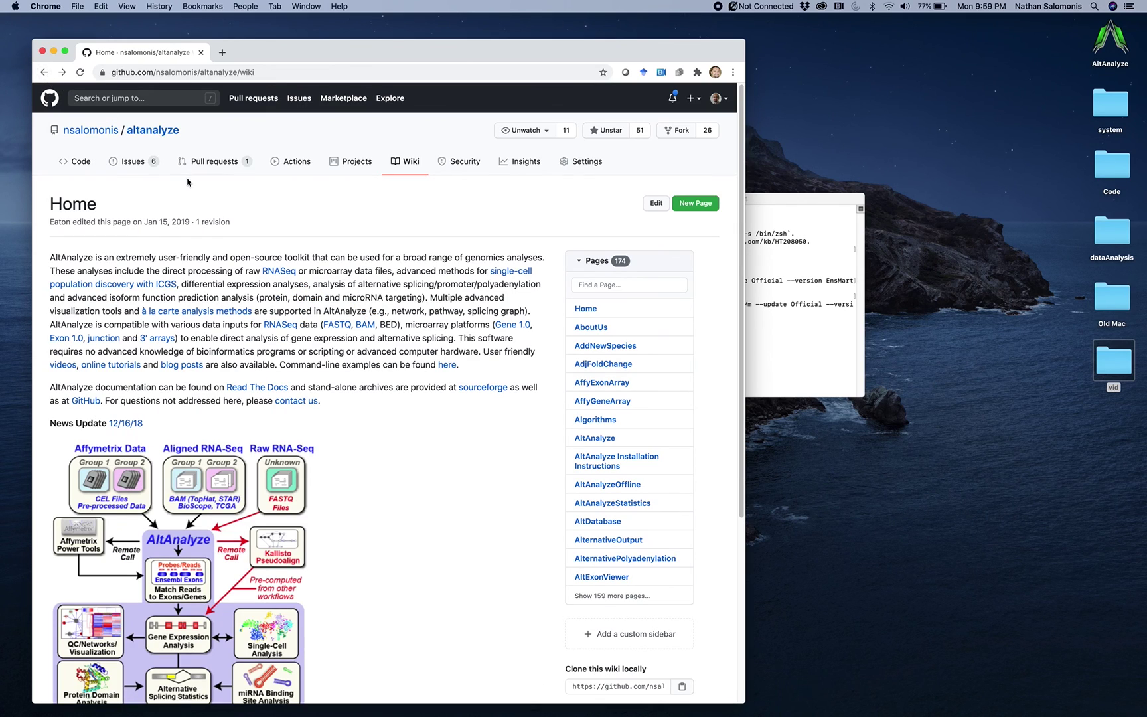
pyautogui.click(135, 166)
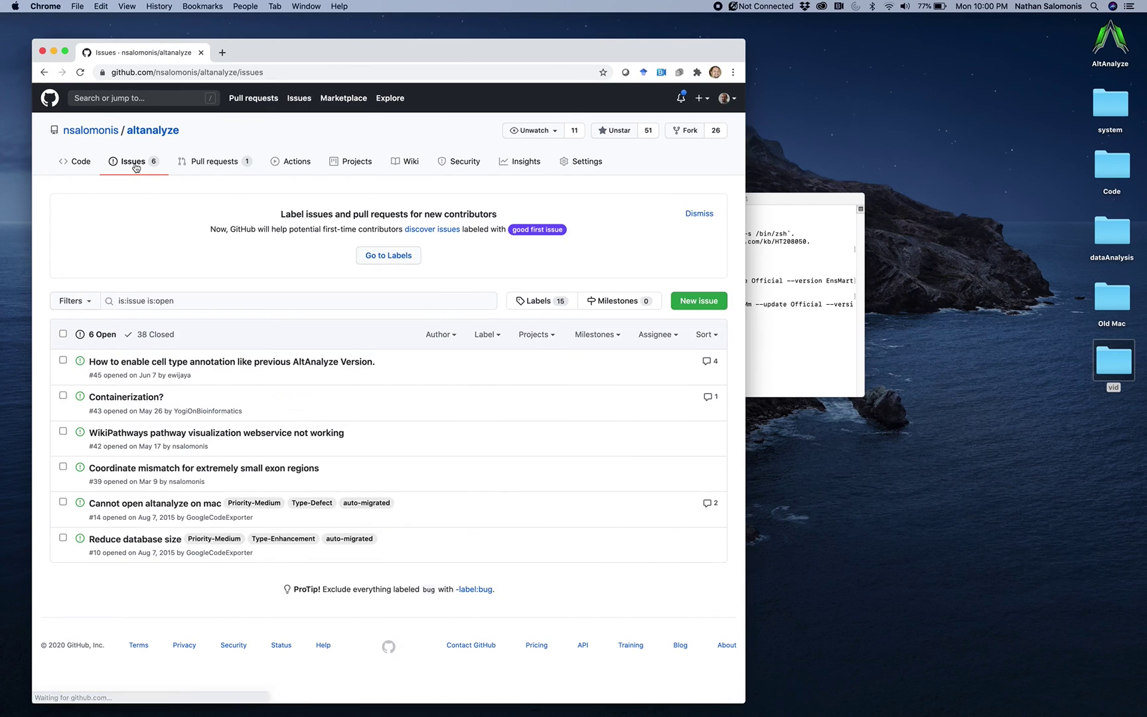